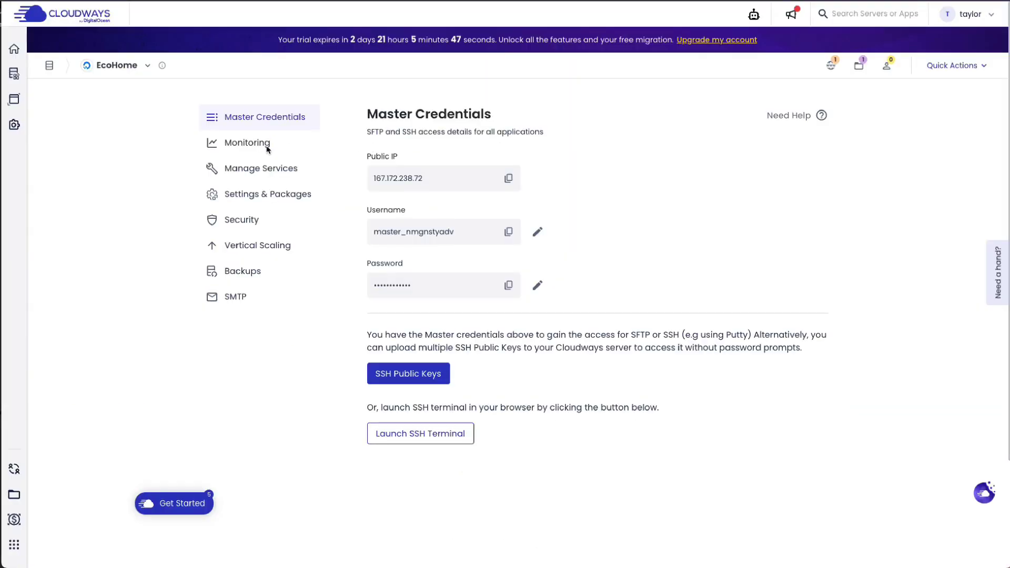
Step: Let Jasper's clean-living blog post draft through its sleep section
{"action": "left_click", "coordinate": [231, 168]}
{"action": "scroll", "coordinate": [242, 105], "scroll_direction": "down", "scroll_amount": 3}
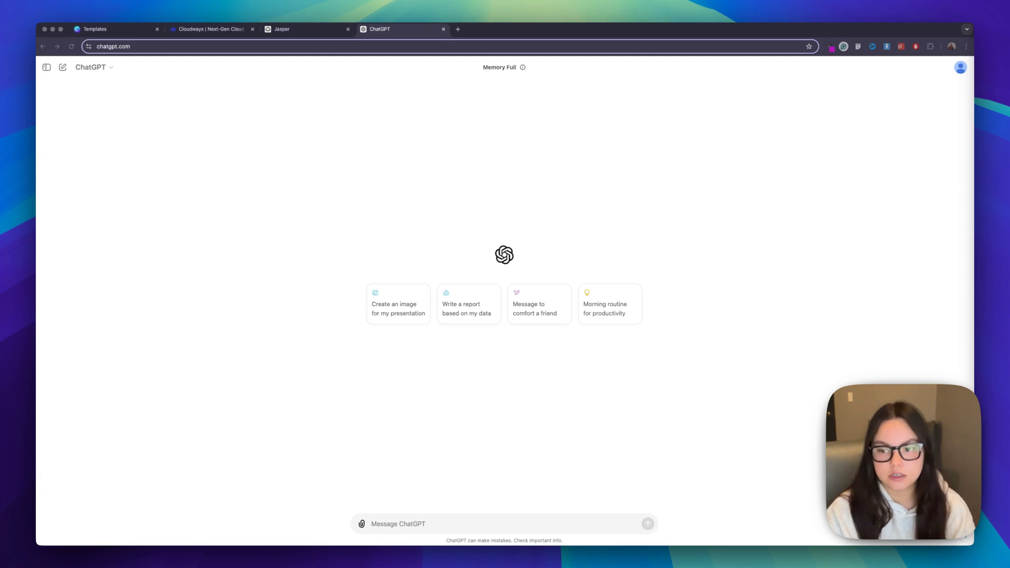
Step: Send ChatGPT the prompt asking for short, SEO-friendly domain names for an eco-friendly home products store
{"action": "left_click", "coordinate": [557, 525]}
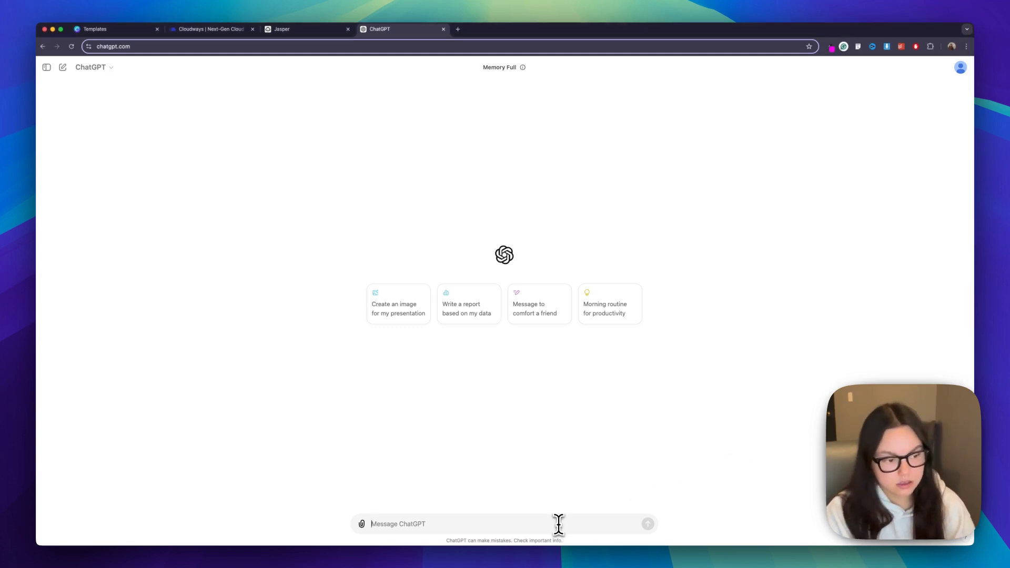
{"action": "type", "text": "I’m looking for SEO-friendly domain name ideas for a e-commerce store selling eco-friendly home products. The domain should be short, memorable, and include relevant keywords. Avoid hyphens or complex terms, and make sure it’s easy to spell."}
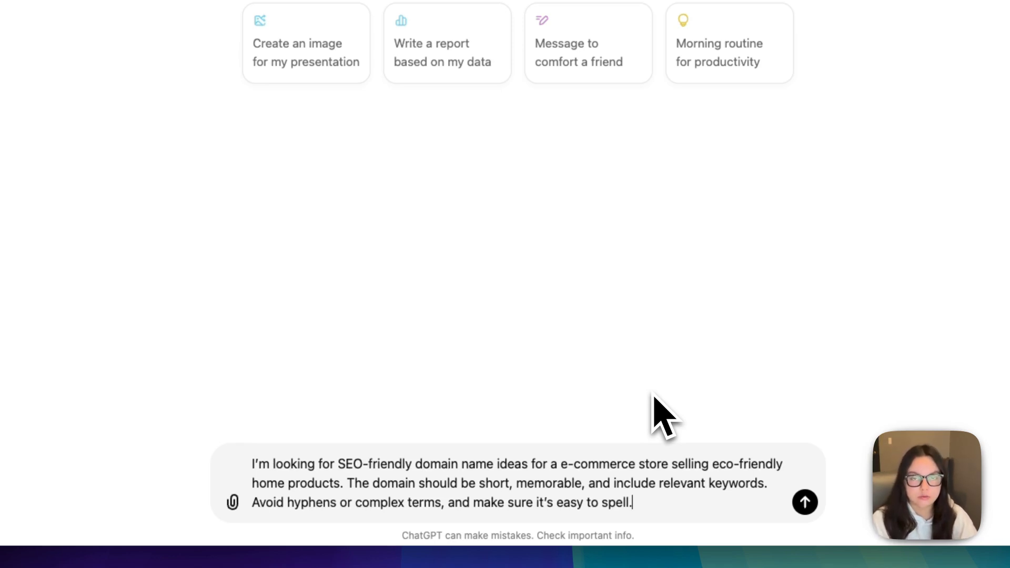
{"action": "key", "text": "Return"}
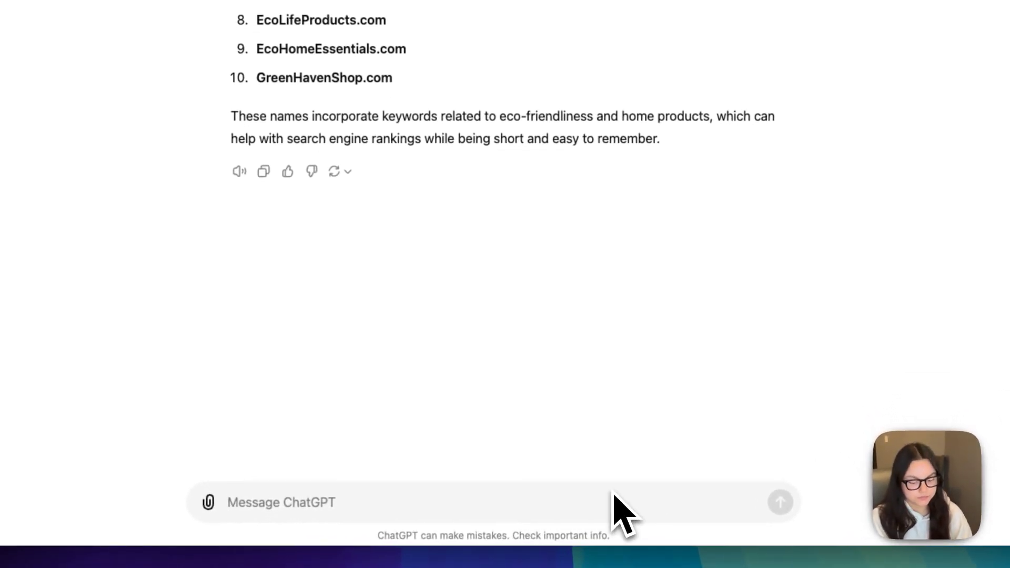
Step: Ask ChatGPT for ten more domain names for a minimalist, biodegradable-materials brand
{"action": "left_click", "coordinate": [613, 493]}
{"action": "type", "text": "My brand focuses on minimalist, modern design with biodegradable materials for eco-conscious homeowners. Can you generate more specific domain name ideas that reflect this, while still keeping SEO-friendliness, simplicity, and memorability in mind?"}
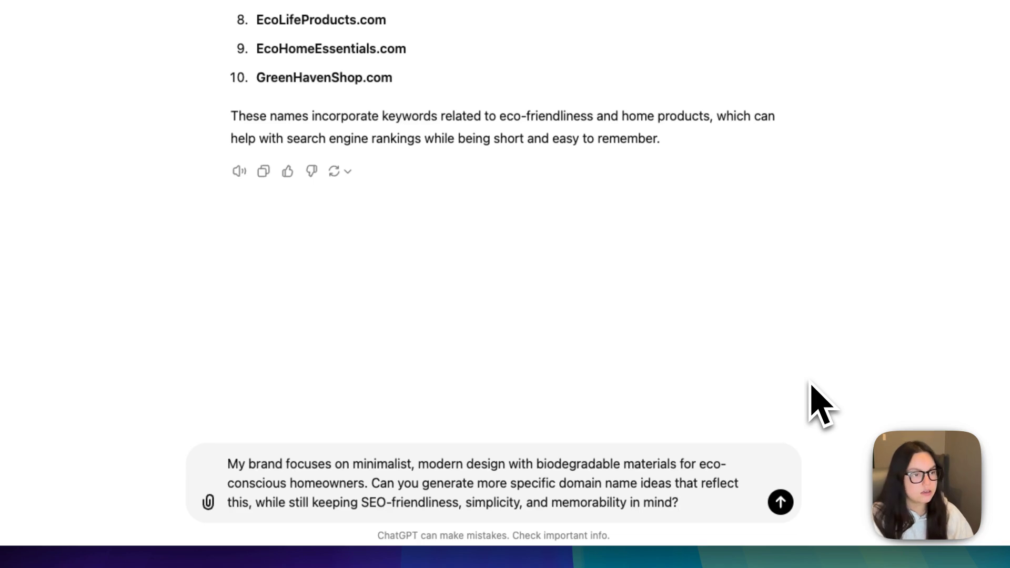
{"action": "key", "text": "Return"}
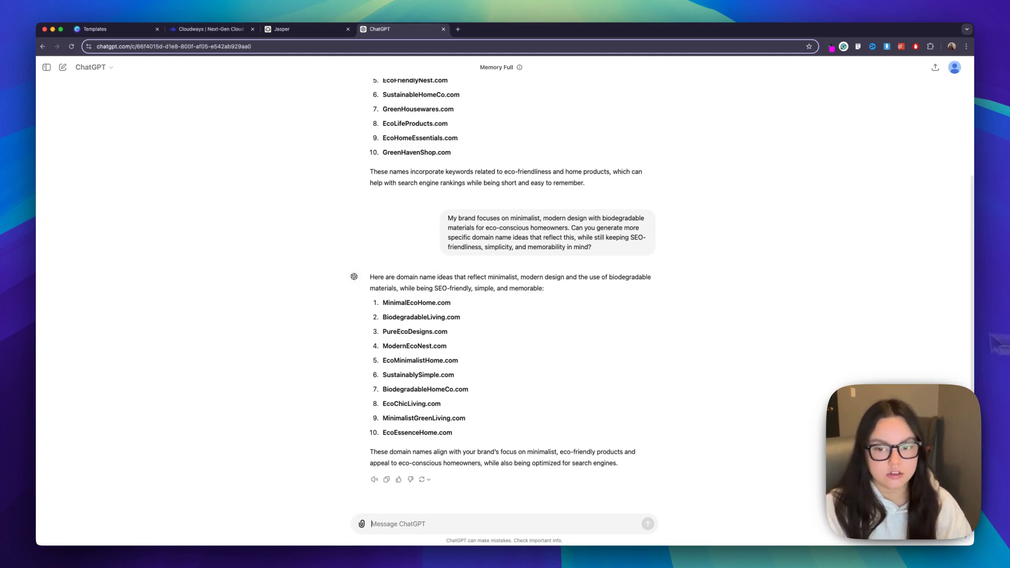
Step: Select and copy BiodegradableLiving.com from ChatGPT's reply
{"action": "double_click", "coordinate": [408, 317]}
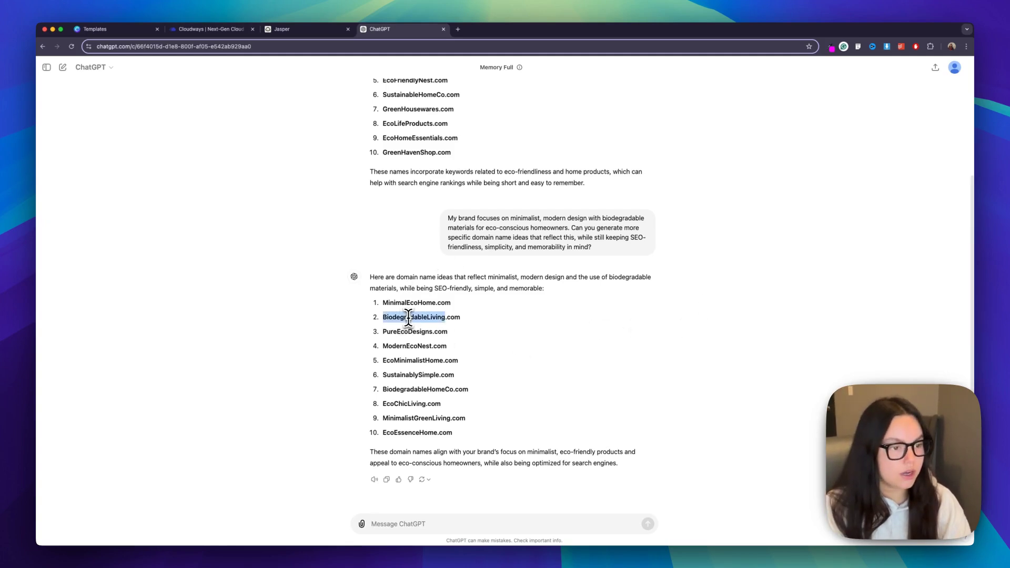
{"action": "triple_click", "coordinate": [408, 318]}
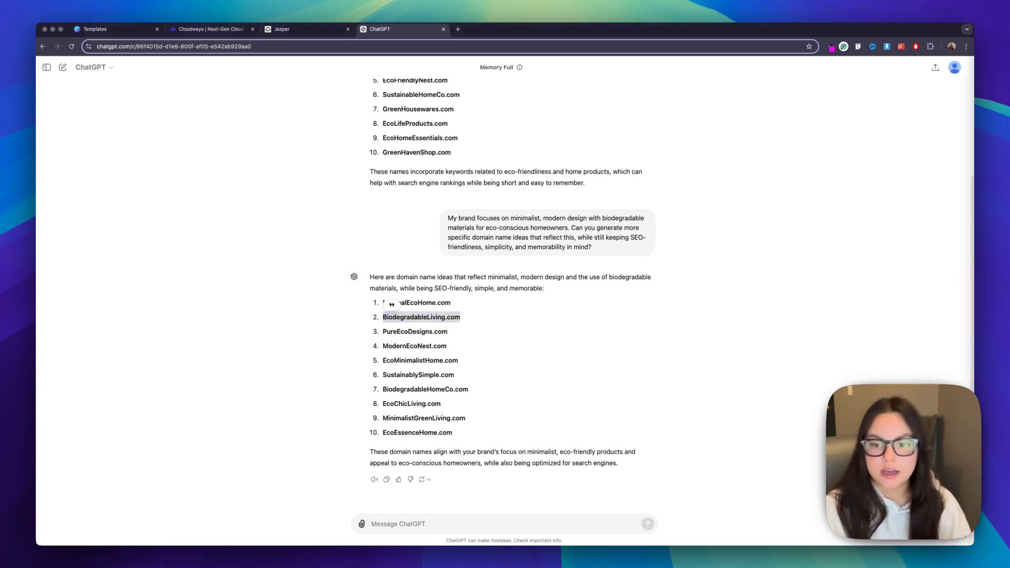
{"action": "key", "text": "super+Tab"}
{"action": "key", "text": "super+Tab"}
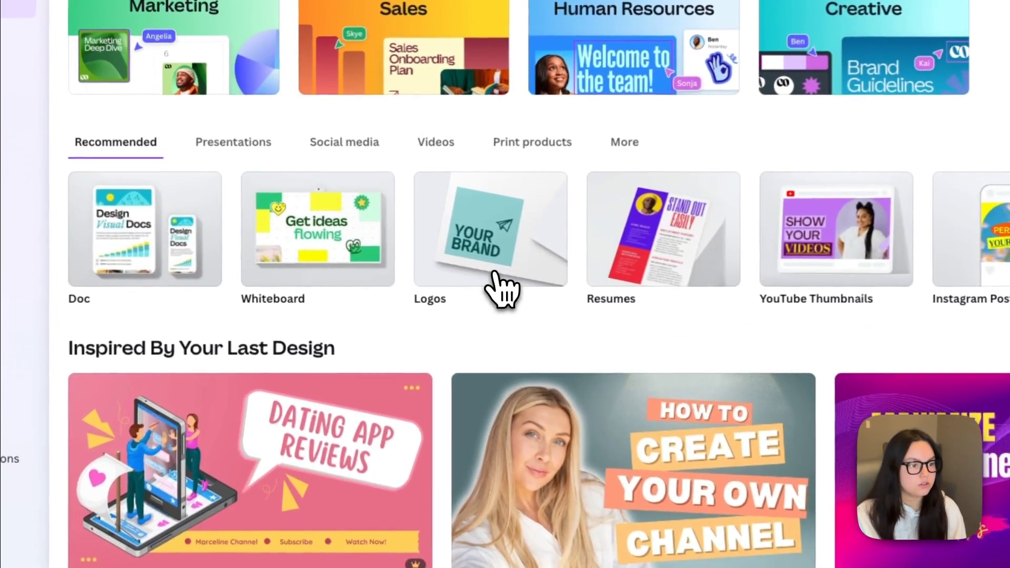
Step: Open Canva's Logos template collection from the Recommended section
{"action": "left_click", "coordinate": [392, 262]}
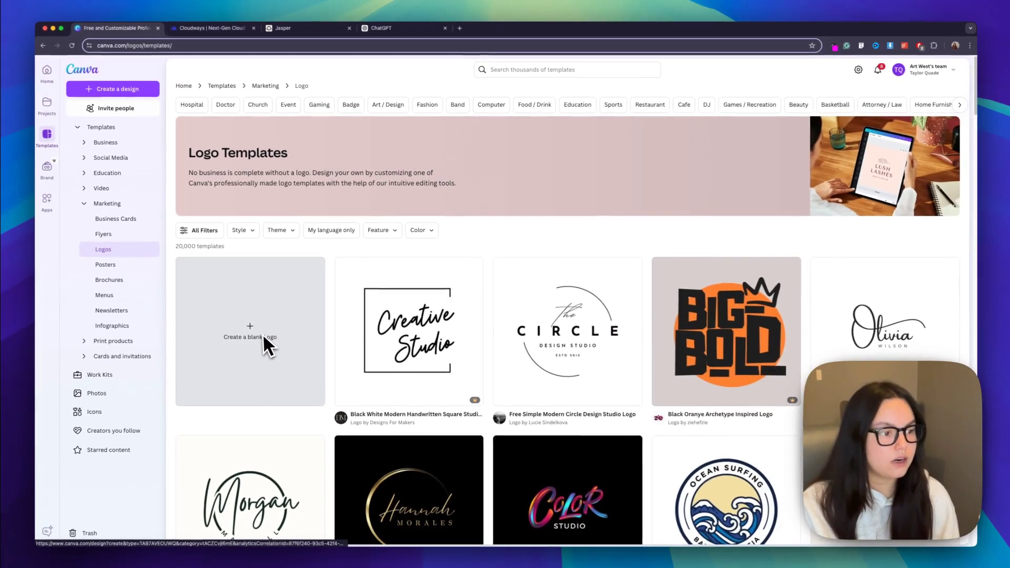
Step: Start a blank logo design and bring up the Magic Media app
{"action": "left_click", "coordinate": [262, 338]}
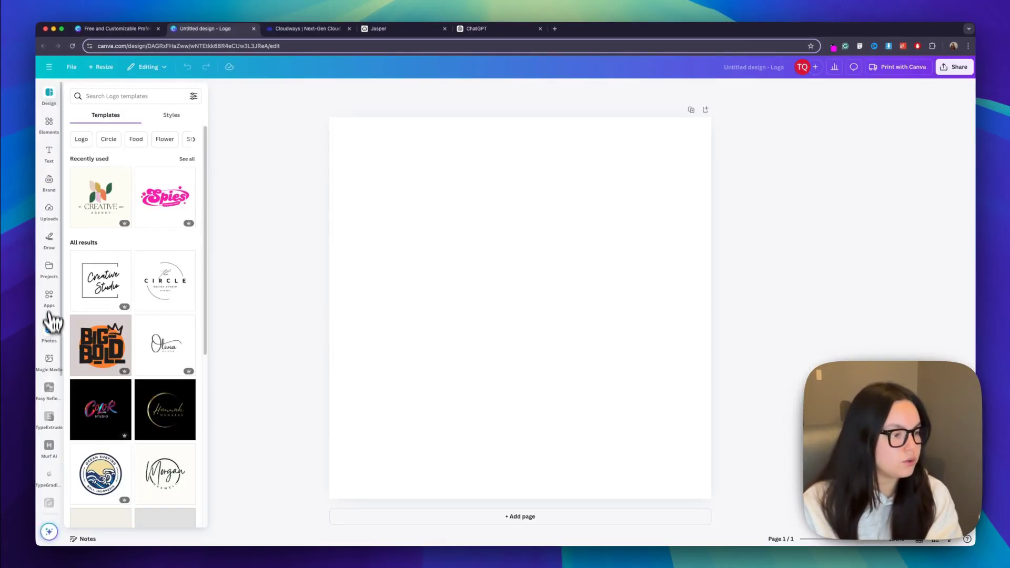
{"action": "left_click", "coordinate": [49, 297]}
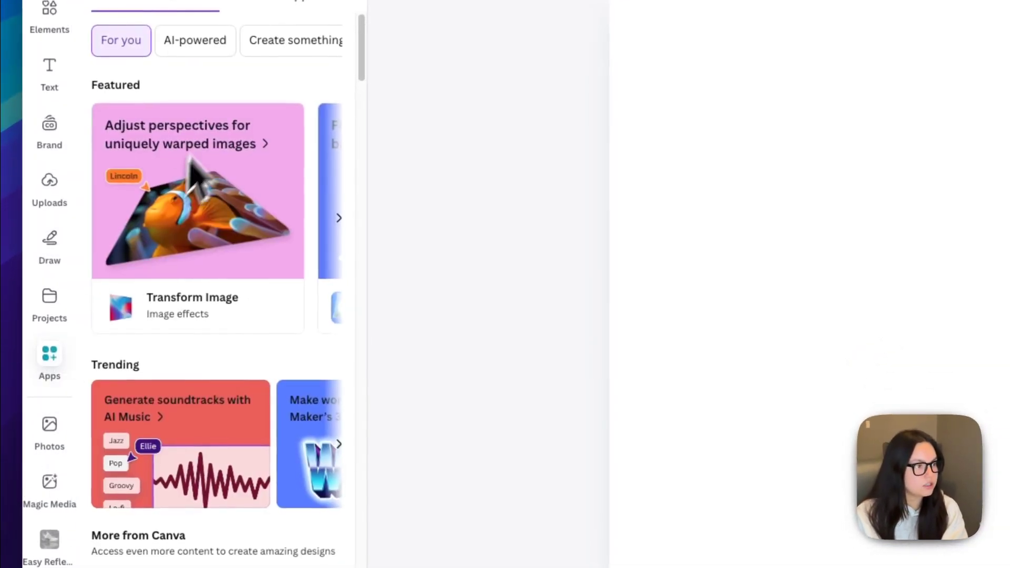
{"action": "left_click", "coordinate": [49, 483]}
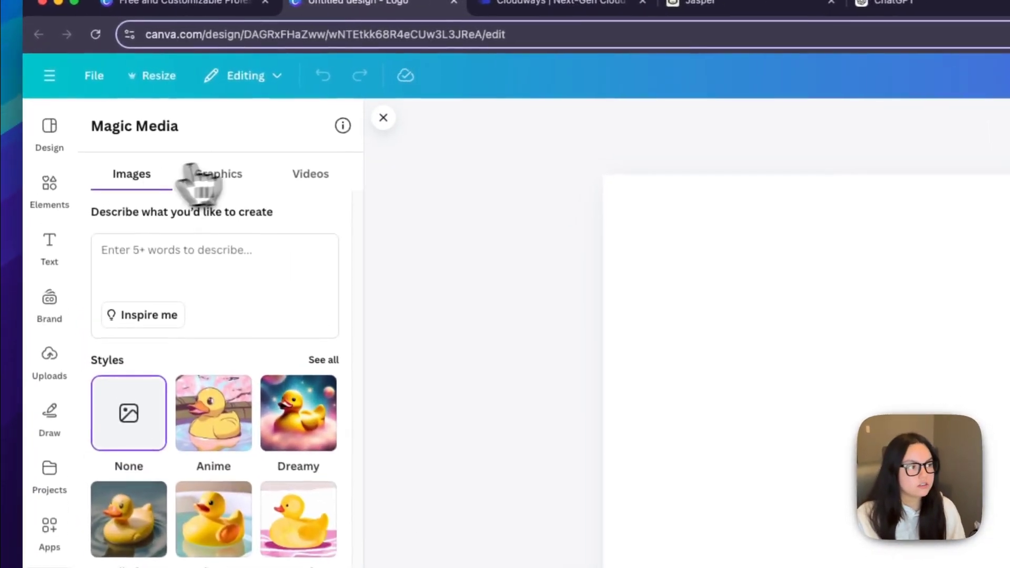
Step: Enter 'company logo, minimalist, modern design, plants' as the Magic Media image prompt
{"action": "left_click", "coordinate": [135, 116]}
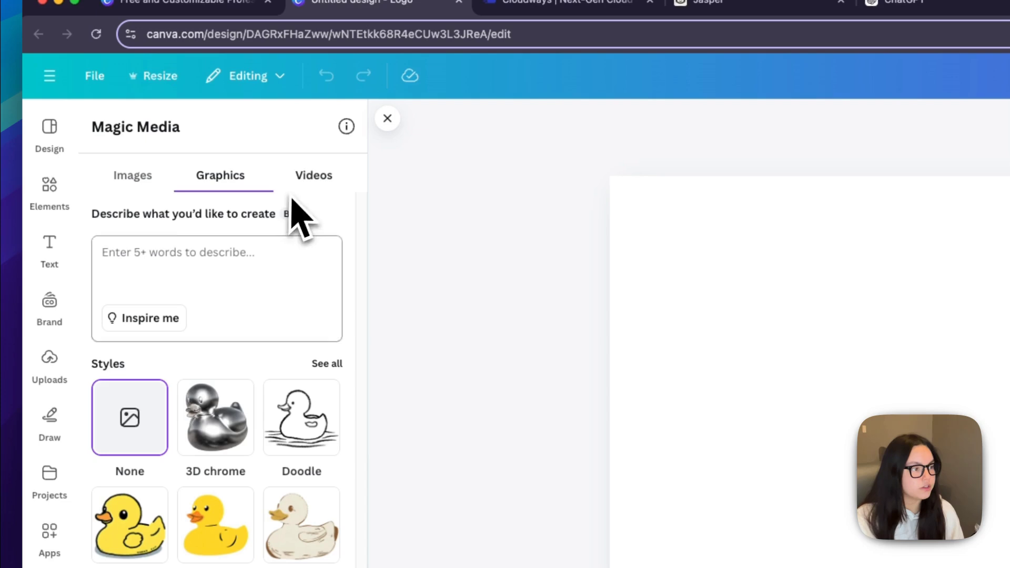
{"action": "left_click", "coordinate": [311, 176]}
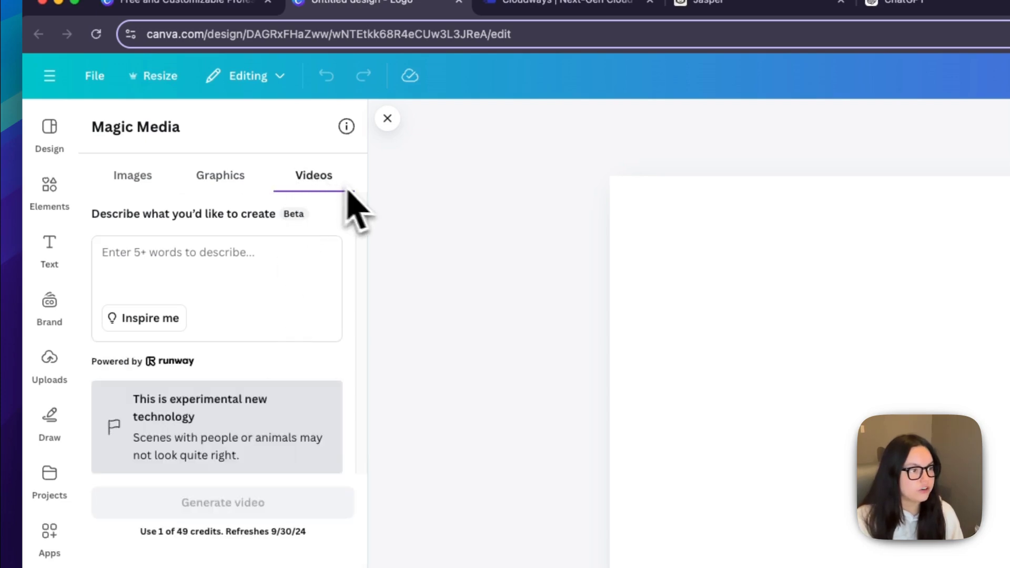
{"action": "left_click", "coordinate": [138, 179]}
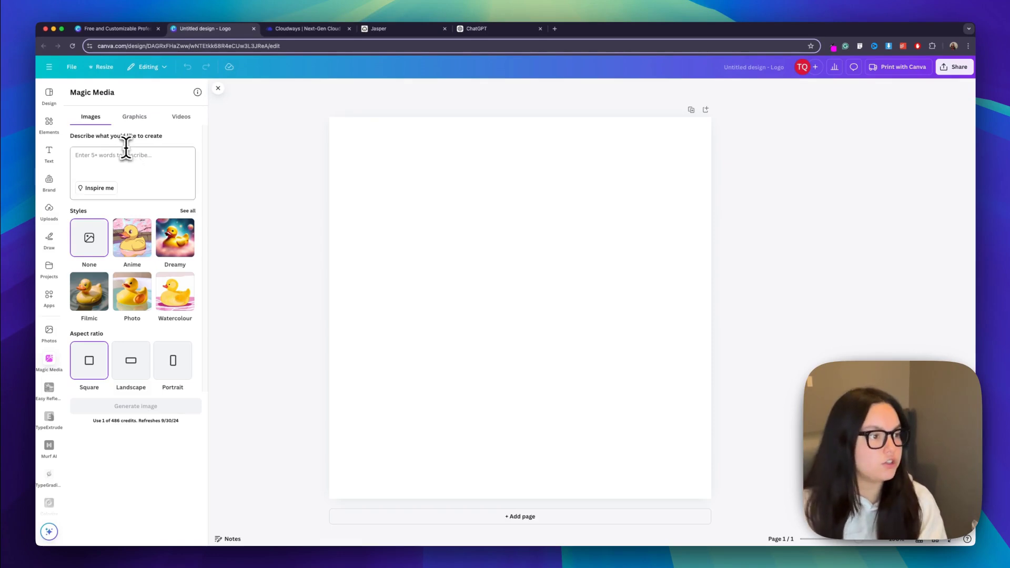
{"action": "left_click", "coordinate": [130, 151]}
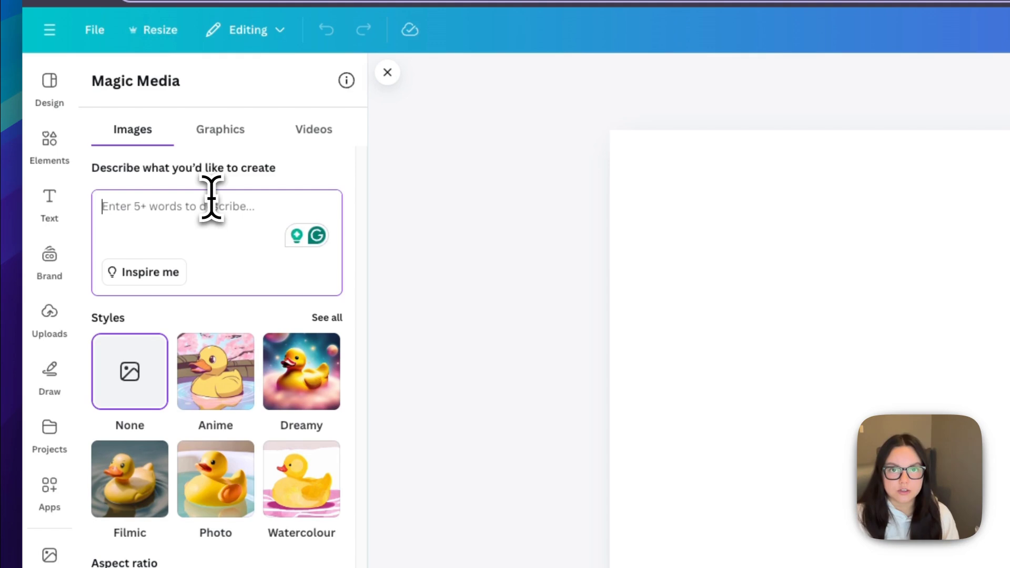
{"action": "type", "text": "company logo, minimalist, modern design, plants"}
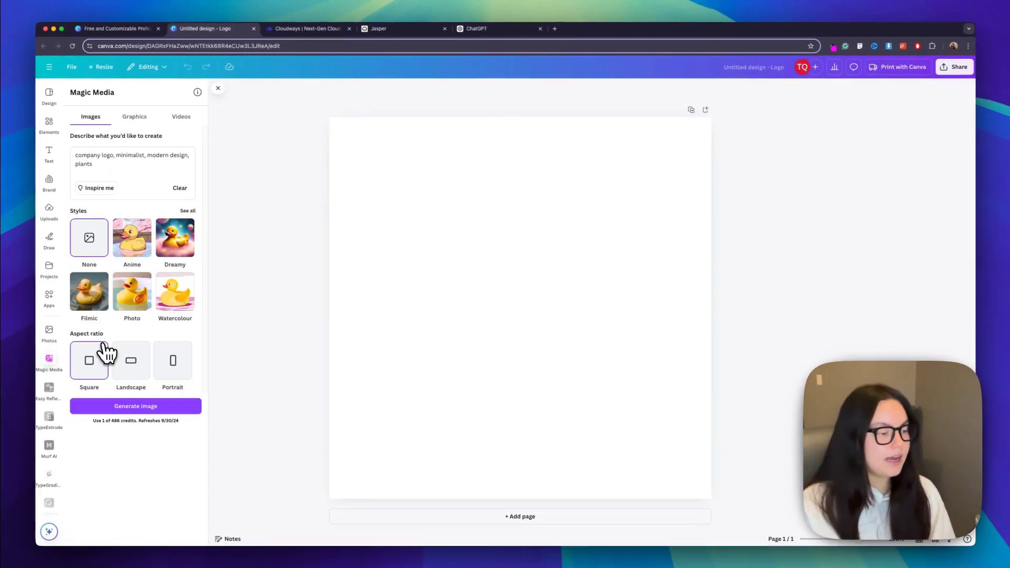
Step: Generate plant logo images and set the fourth, a circular leaf emblem, as the page background
{"action": "left_click", "coordinate": [172, 409]}
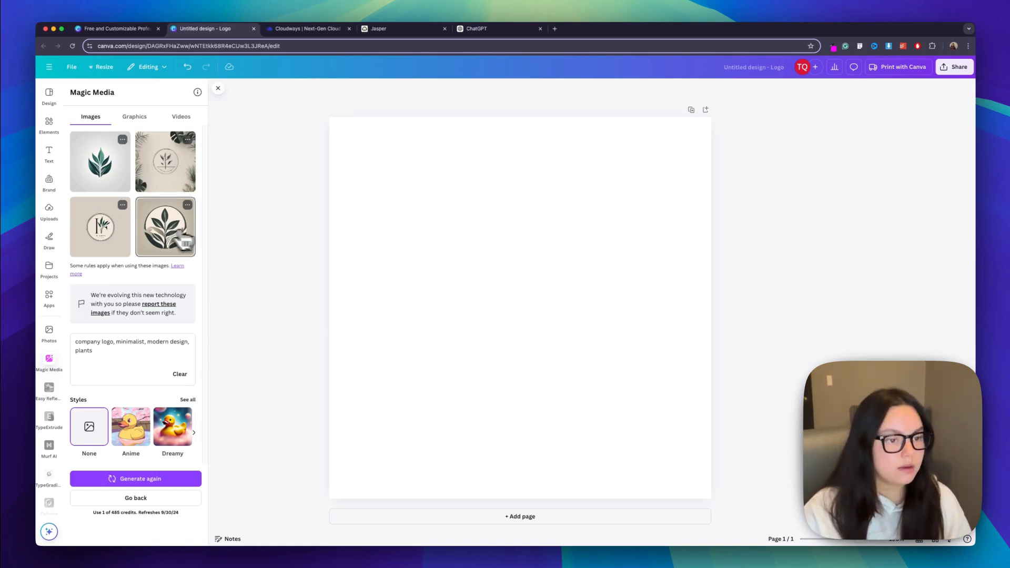
{"action": "left_click_drag", "start_coordinate": [185, 242], "coordinate": [447, 234]}
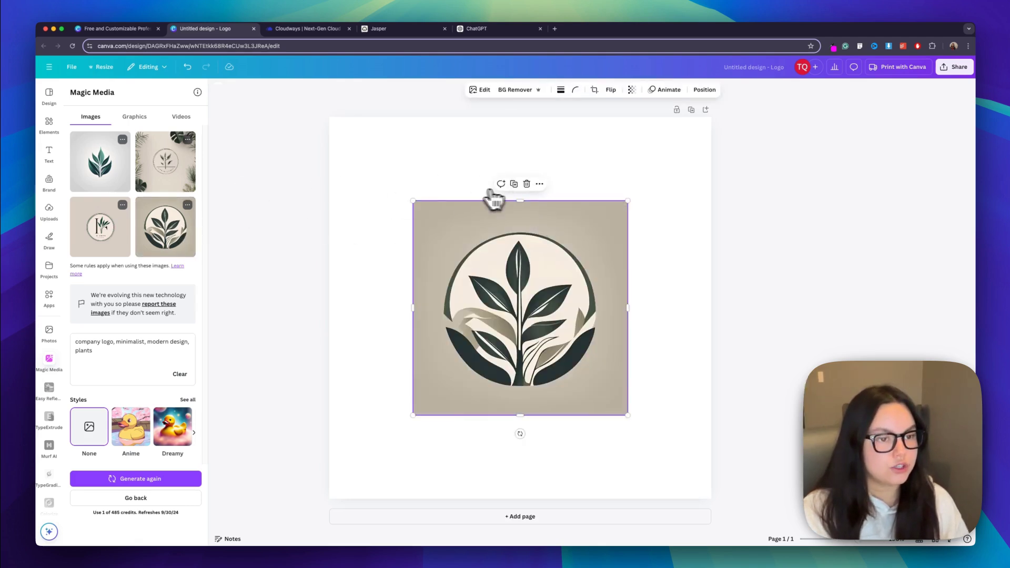
{"action": "left_click", "coordinate": [540, 186]}
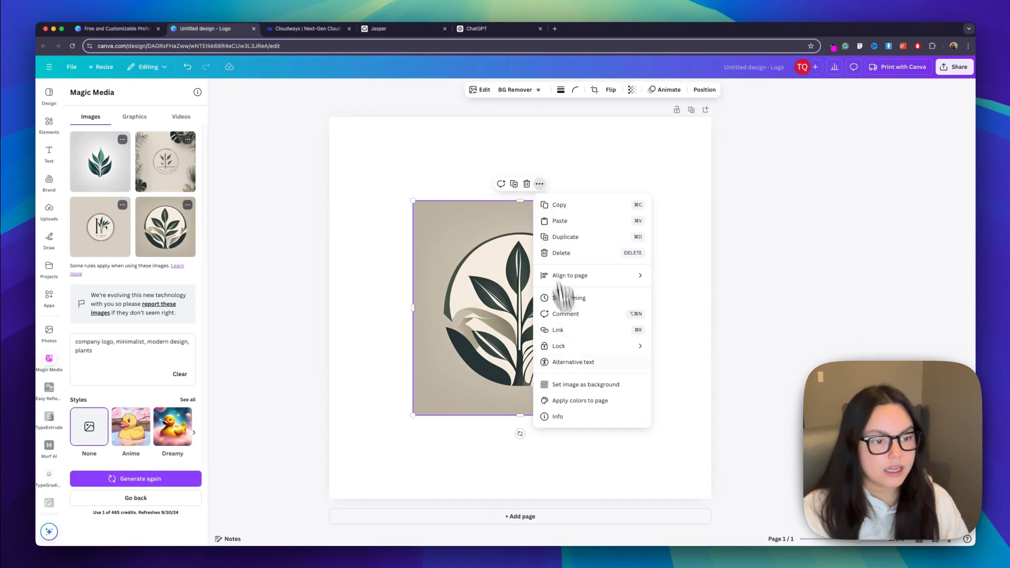
{"action": "left_click", "coordinate": [581, 386]}
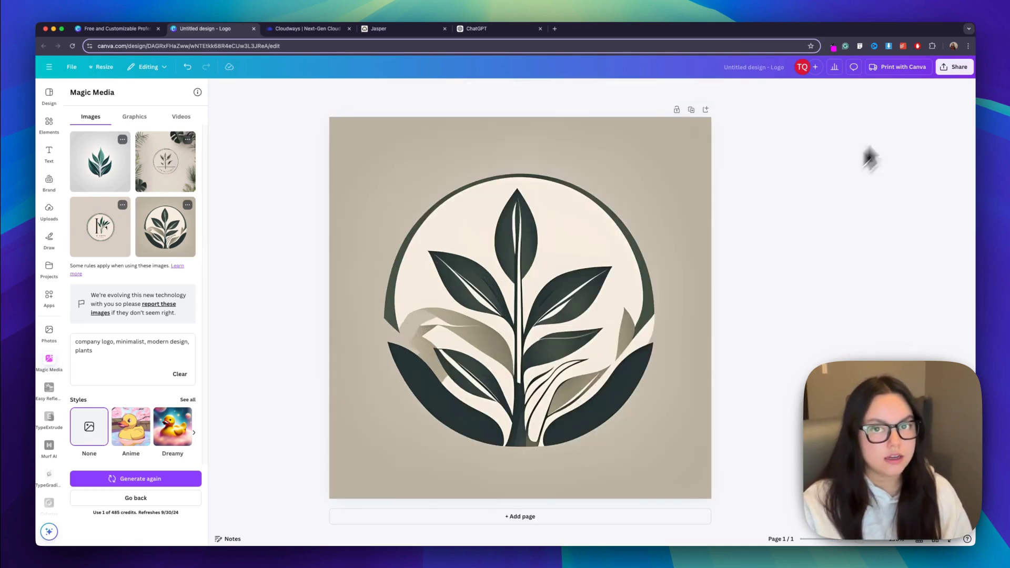
{"action": "left_click", "coordinate": [953, 67]}
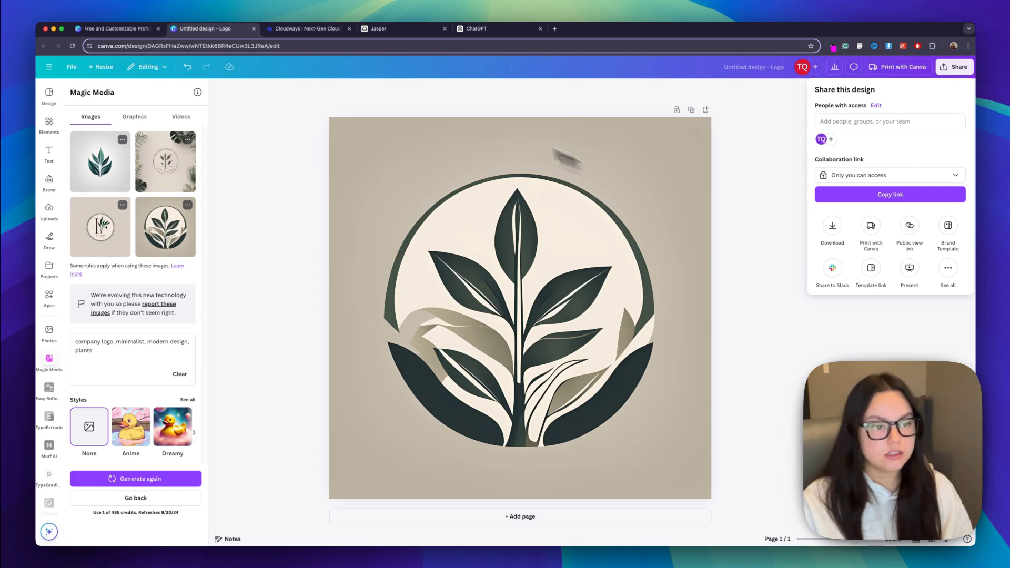
{"action": "left_click", "coordinate": [722, 243]}
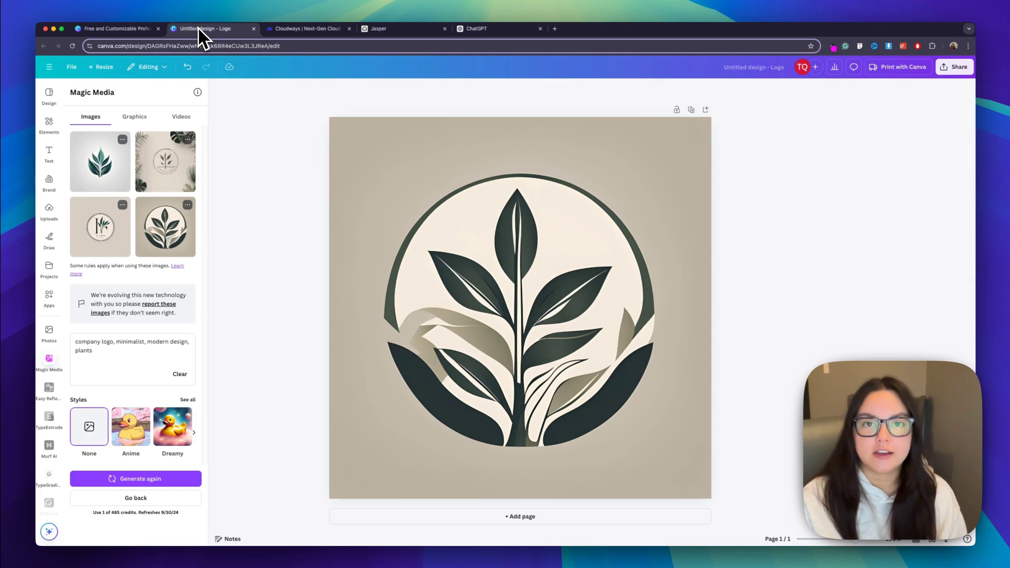
{"action": "left_click", "coordinate": [113, 32]}
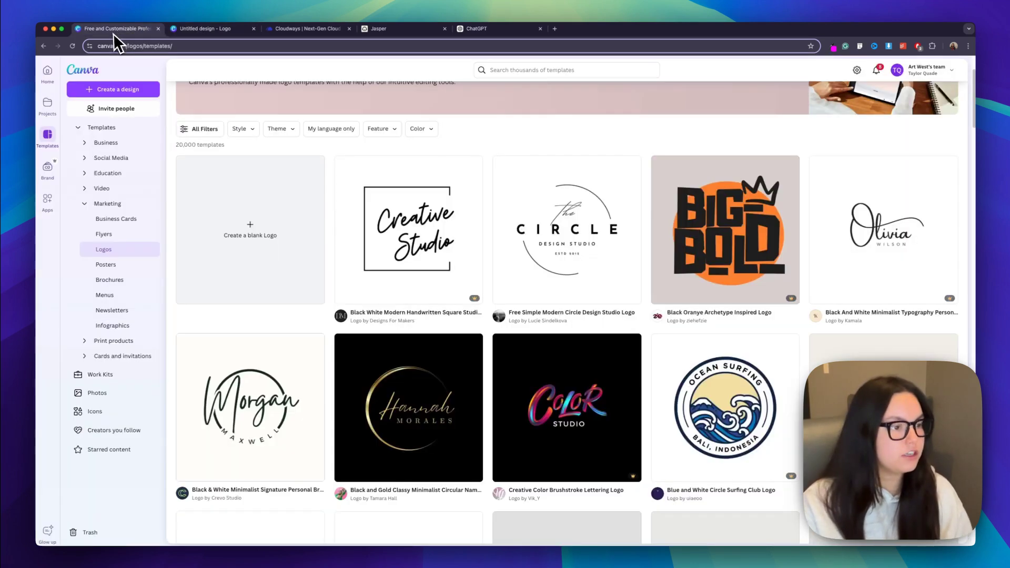
{"action": "scroll", "coordinate": [261, 174], "scroll_direction": "up", "scroll_amount": 2}
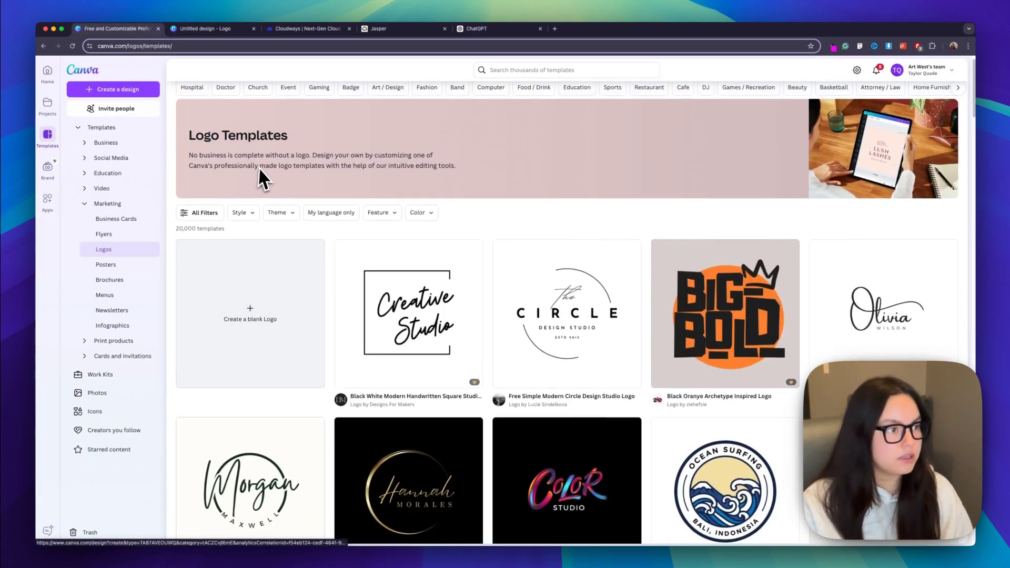
{"action": "left_click", "coordinate": [579, 70]}
{"action": "type", "text": "linked"}
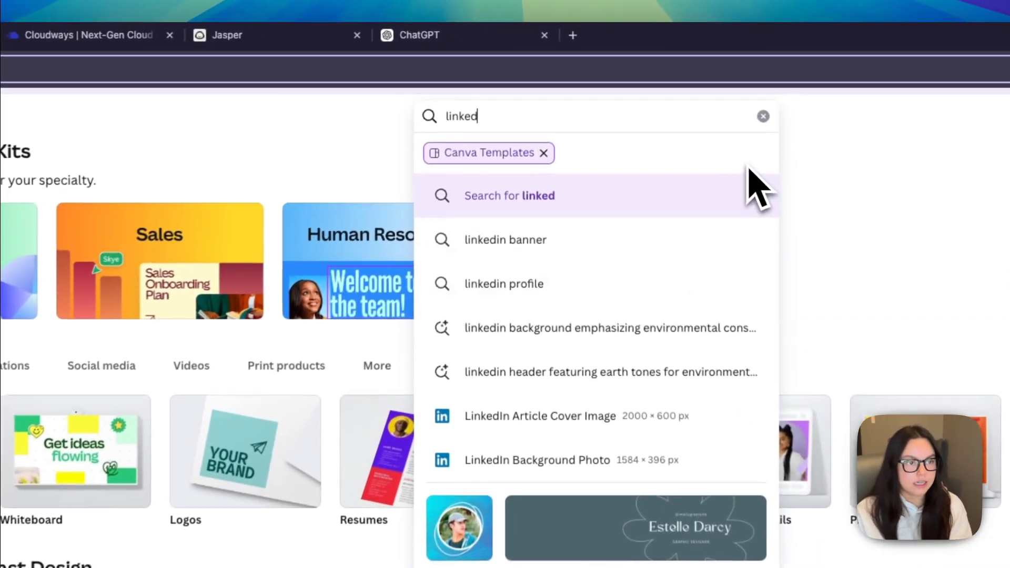
{"action": "left_click", "coordinate": [624, 204]}
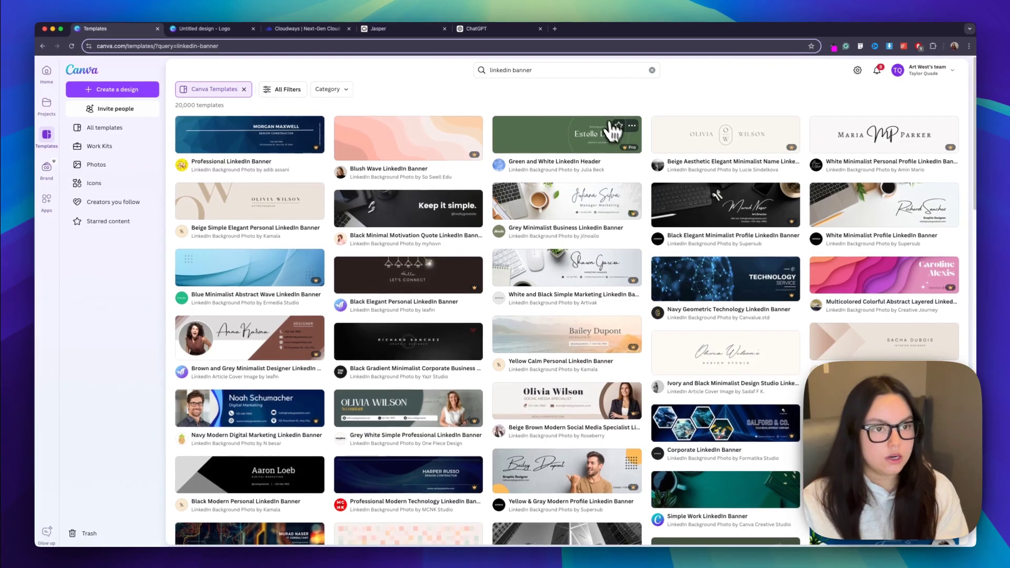
{"action": "left_click", "coordinate": [576, 138]}
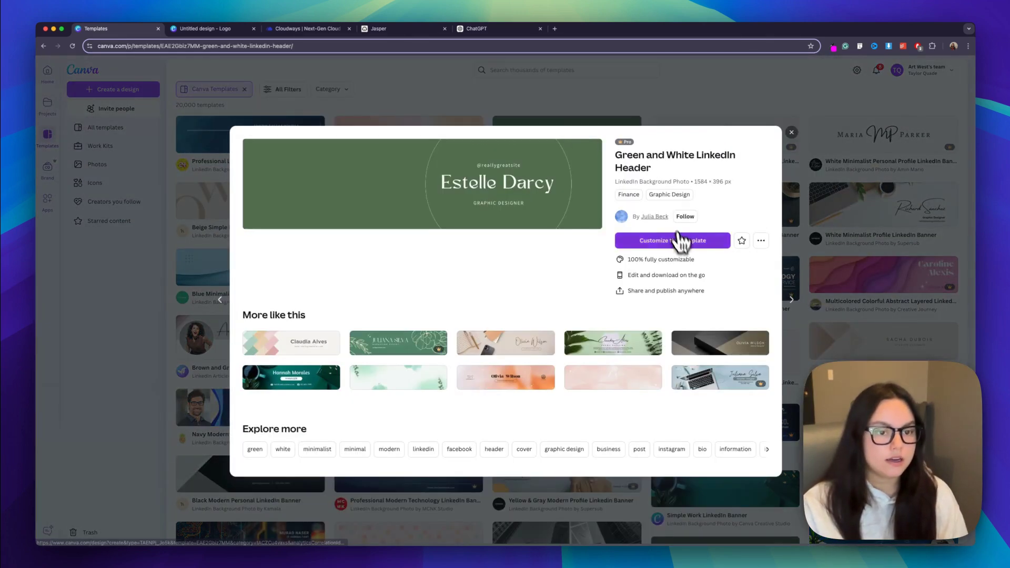
{"action": "left_click", "coordinate": [685, 243]}
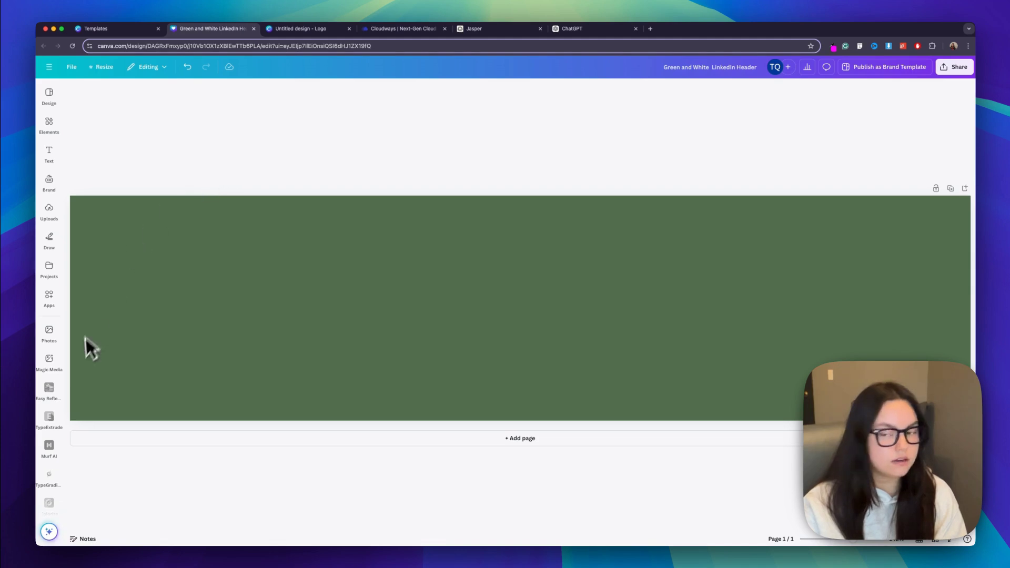
Step: Generate landscape images of a 'green and tan living room' and add the first to the banner
{"action": "left_click", "coordinate": [49, 362]}
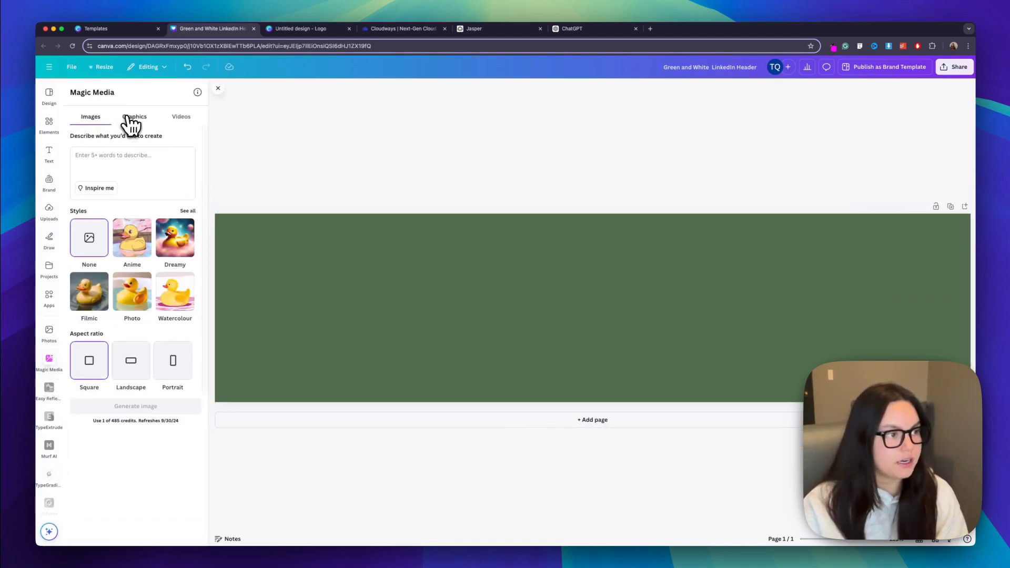
{"action": "left_click", "coordinate": [159, 153]}
{"action": "type", "text": "gre"}
{"action": "type", "text": "en and tan li"}
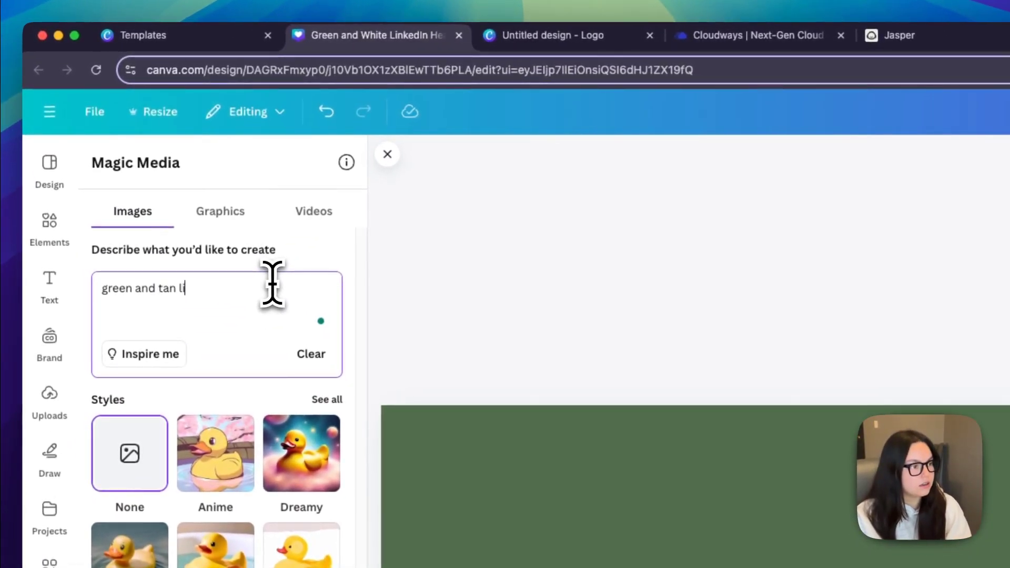
{"action": "type", "text": "ving room"}
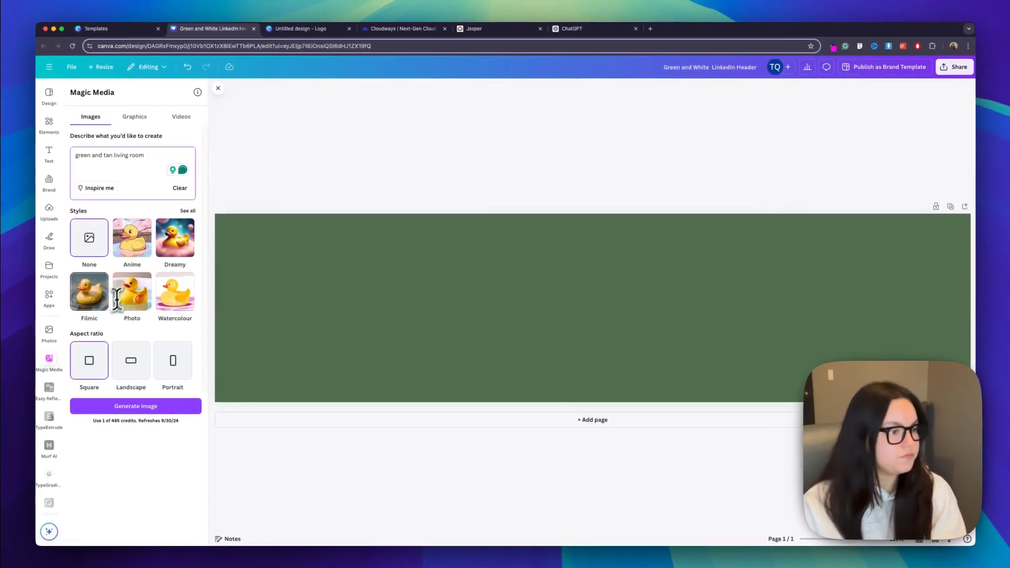
{"action": "left_click", "coordinate": [132, 373]}
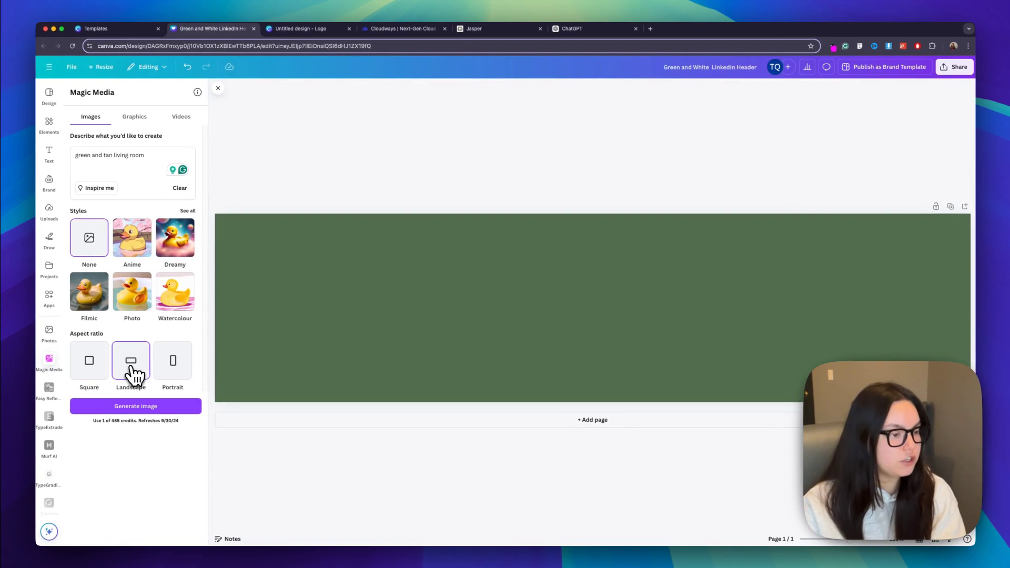
{"action": "left_click", "coordinate": [150, 410]}
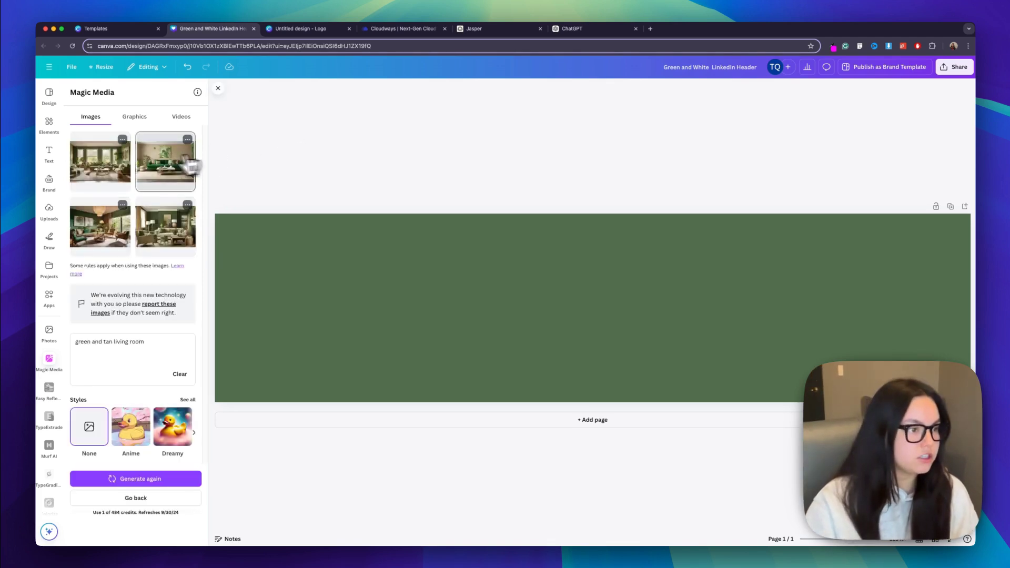
{"action": "left_click", "coordinate": [104, 169]}
Step: Stretch and crop the living room image so it fills the entire banner
{"action": "left_click_drag", "start_coordinate": [638, 306], "coordinate": [322, 266]}
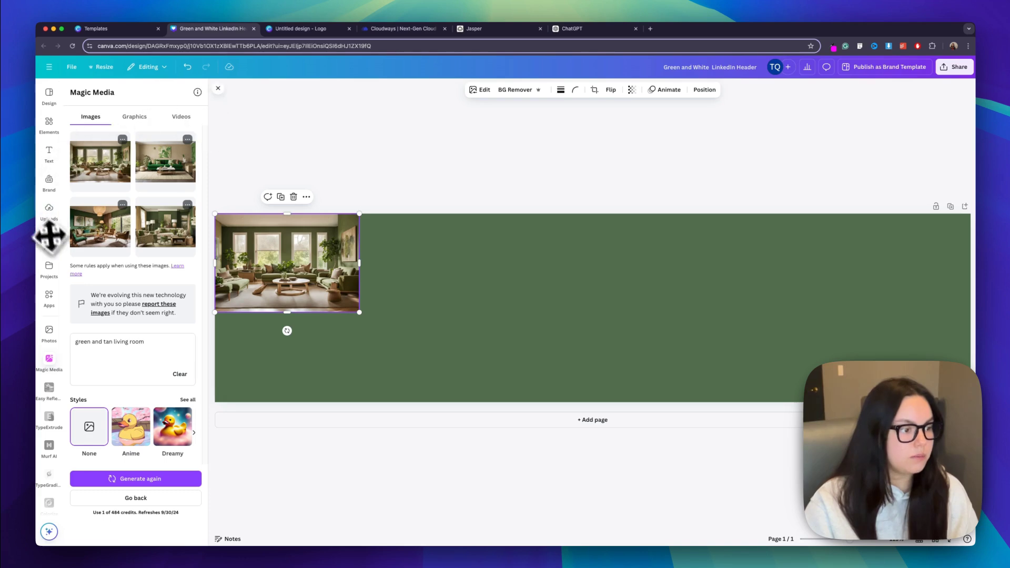
{"action": "left_click", "coordinate": [49, 360]}
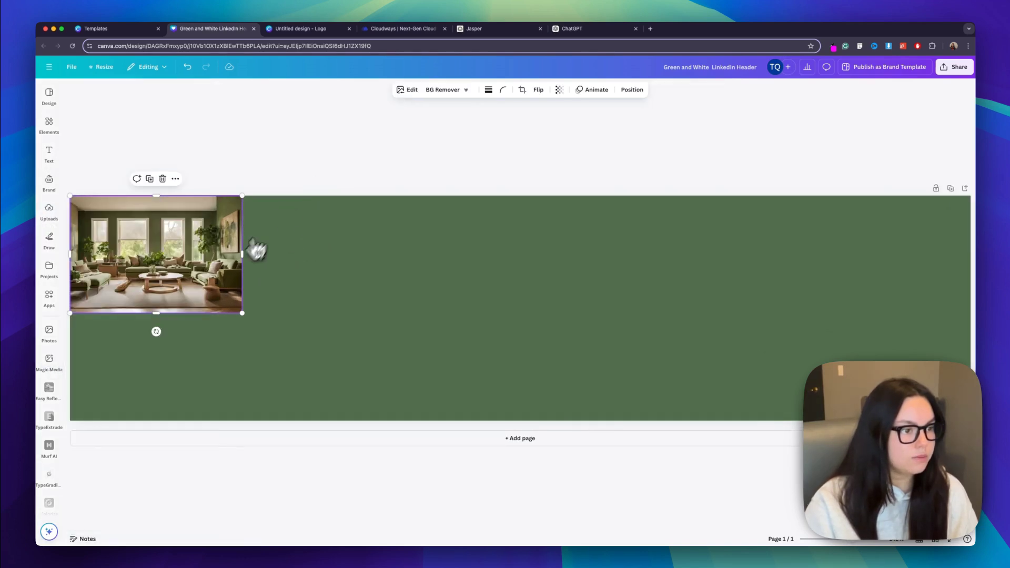
{"action": "left_click_drag", "start_coordinate": [243, 255], "coordinate": [972, 257]}
{"action": "left_click_drag", "start_coordinate": [522, 314], "coordinate": [556, 421]}
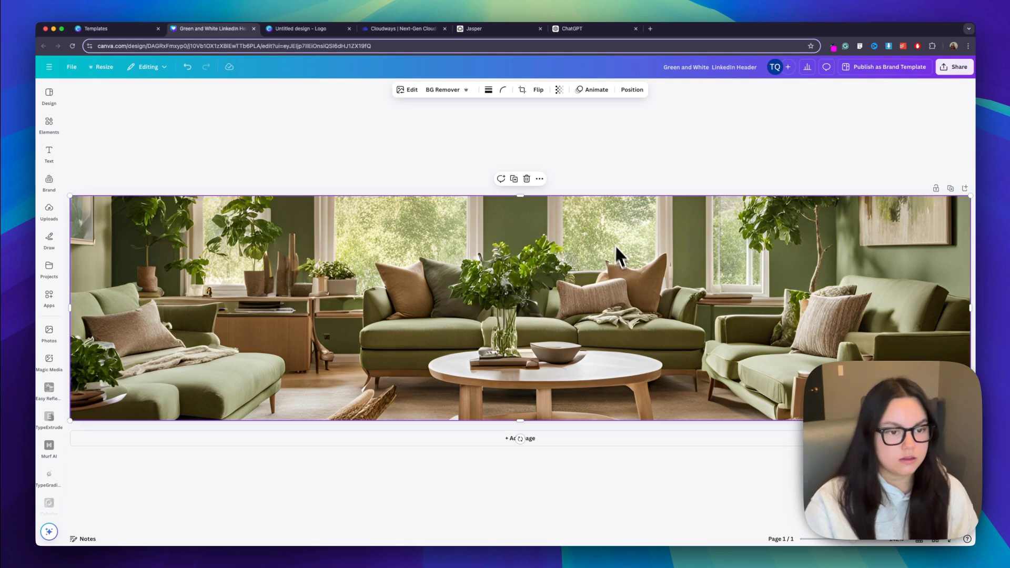
{"action": "double_click", "coordinate": [541, 234]}
{"action": "left_click_drag", "start_coordinate": [544, 261], "coordinate": [586, 239]}
{"action": "left_click", "coordinate": [726, 507]}
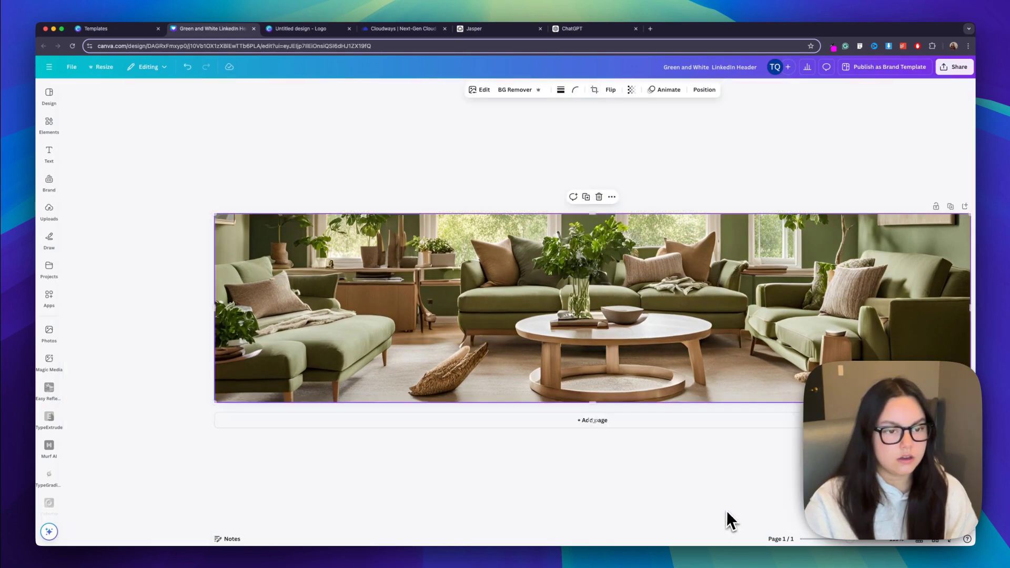
{"action": "left_click", "coordinate": [692, 434]}
{"action": "scroll", "coordinate": [692, 434], "scroll_direction": "down", "scroll_amount": 3}
{"action": "scroll", "coordinate": [692, 434], "scroll_direction": "up", "scroll_amount": 2}
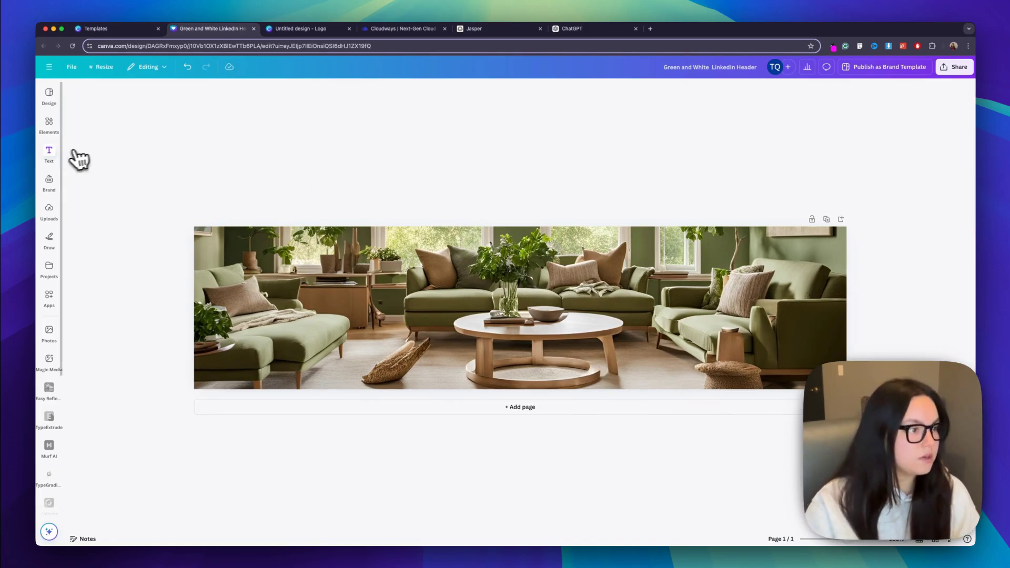
Step: Add large white 'FLASH SALE' title text on the banner's left side
{"action": "left_click", "coordinate": [49, 152]}
{"action": "left_click", "coordinate": [131, 179]}
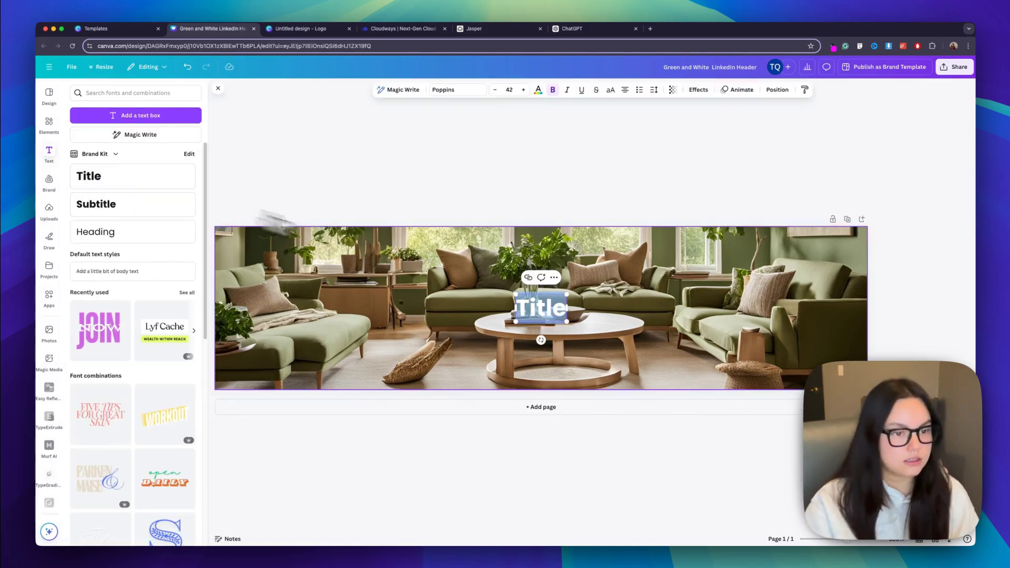
{"action": "type", "text": "FLASH"}
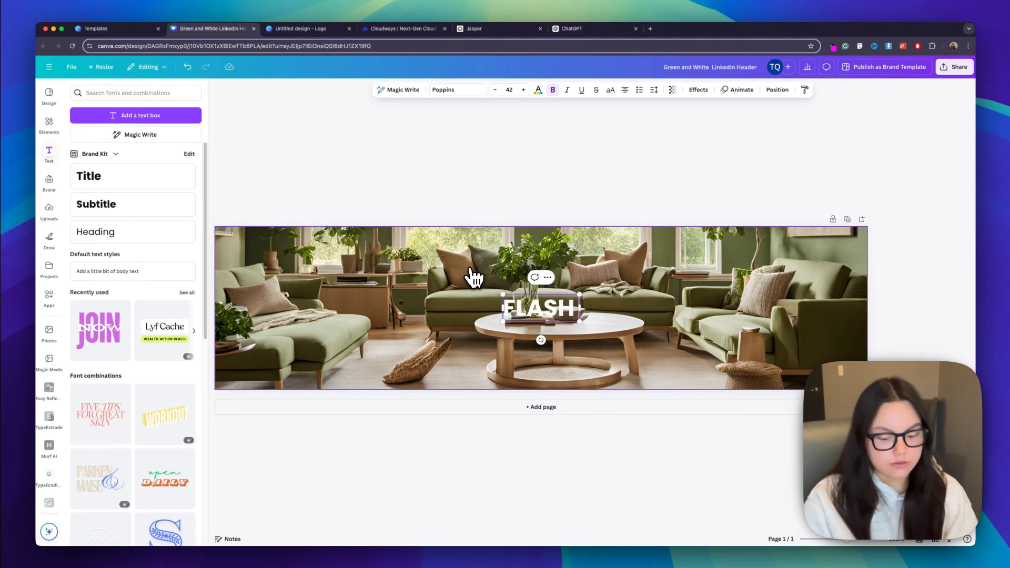
{"action": "type", "text": " SALE"}
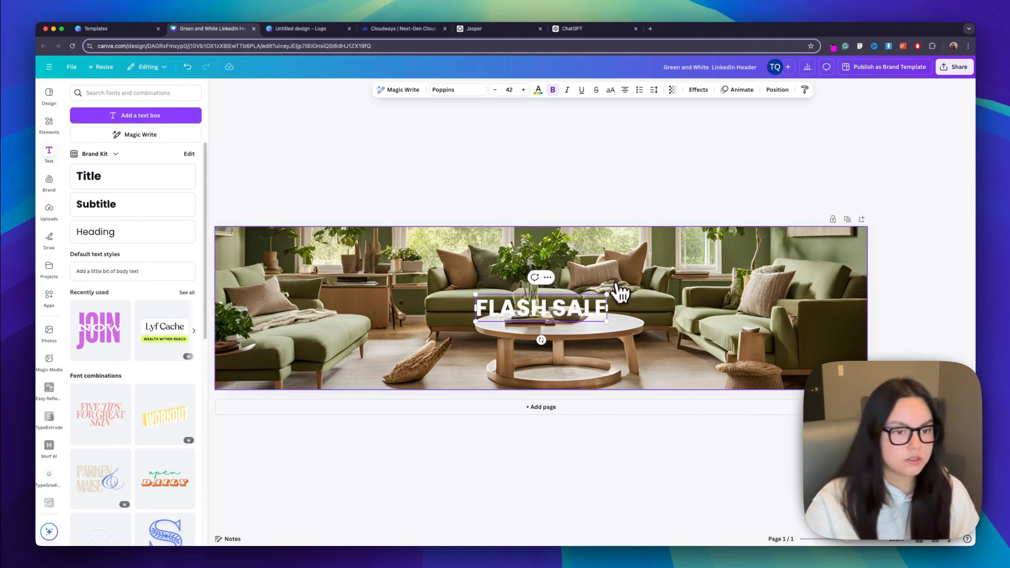
{"action": "left_click_drag", "start_coordinate": [607, 289], "coordinate": [728, 267]}
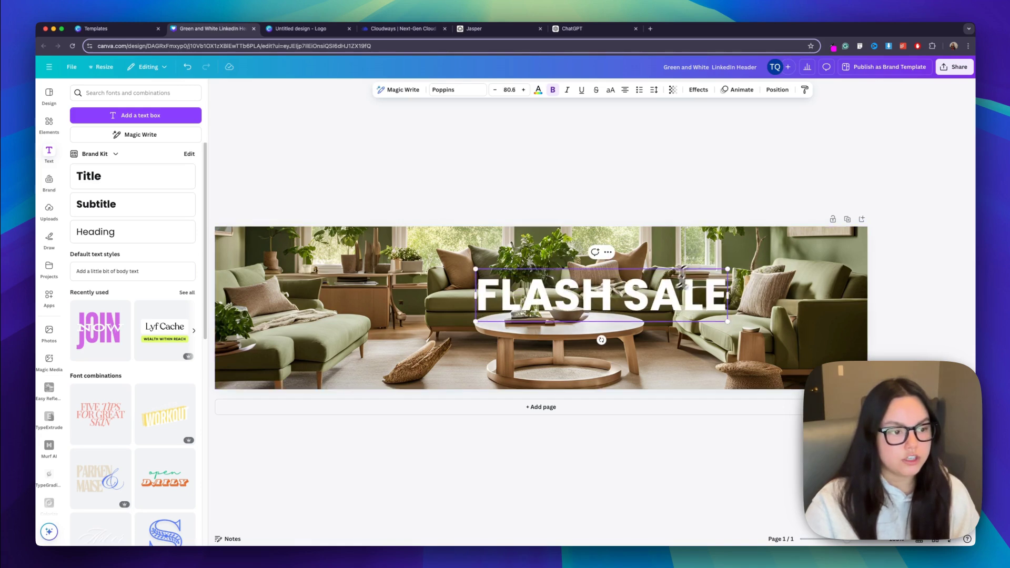
{"action": "left_click_drag", "start_coordinate": [662, 300], "coordinate": [447, 307]}
Step: Add a dark rectangle shadow graphic from a 'shadow' search and stretch it behind the text
{"action": "left_click", "coordinate": [49, 124]}
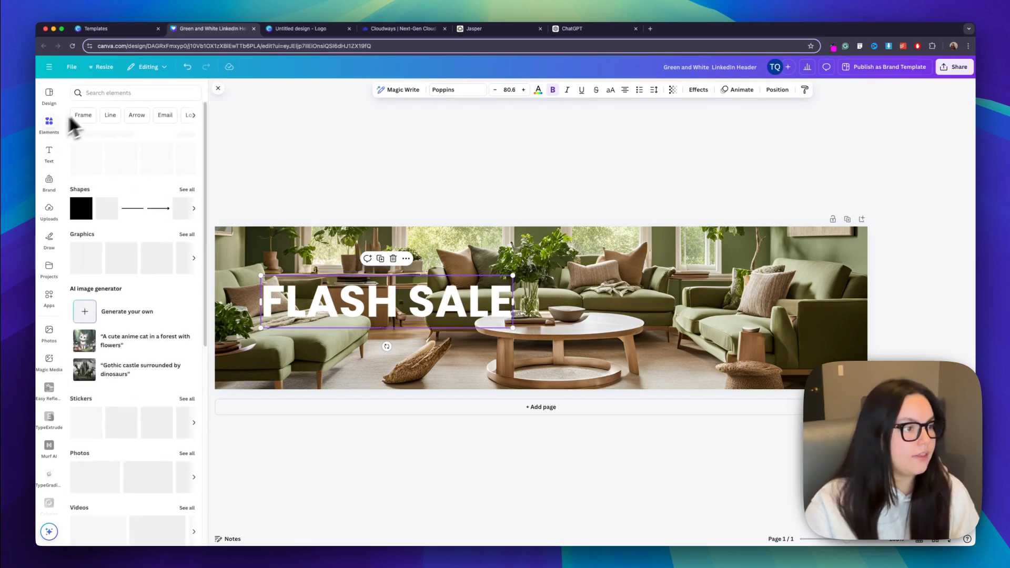
{"action": "left_click", "coordinate": [135, 93]}
{"action": "type", "text": "shad"}
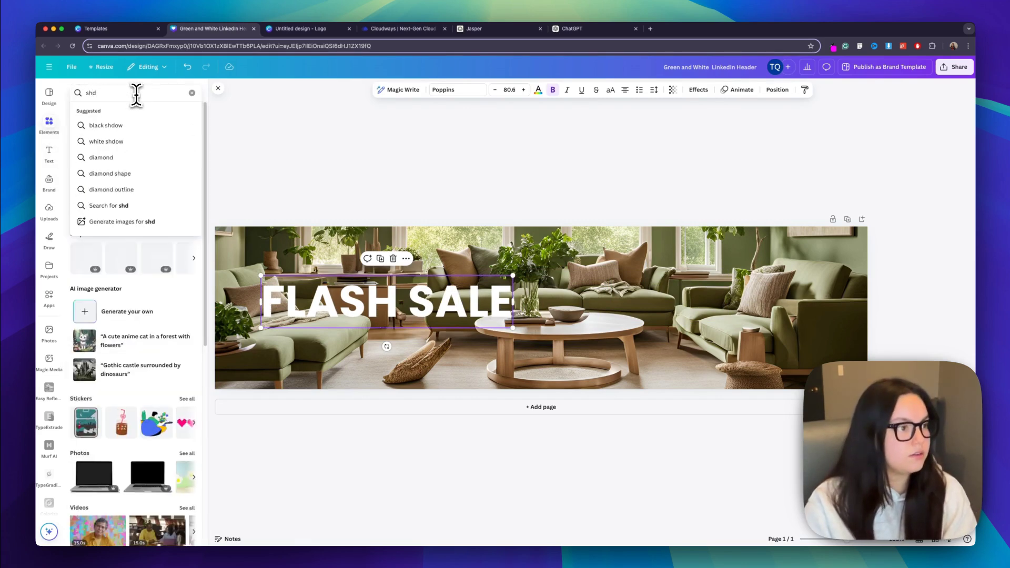
{"action": "type", "text": "ow"}
{"action": "key", "text": "Return"}
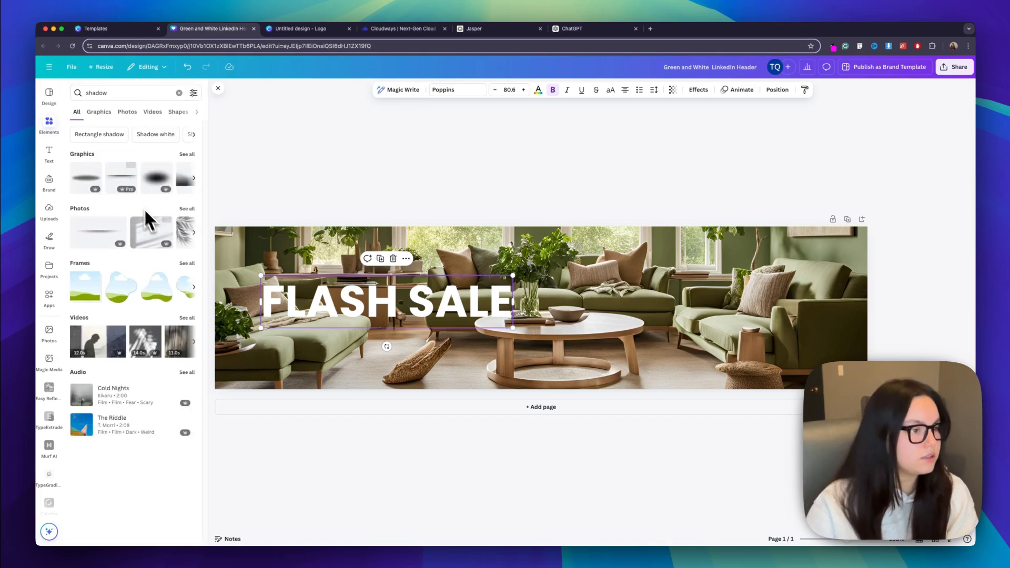
{"action": "left_click", "coordinate": [188, 155]}
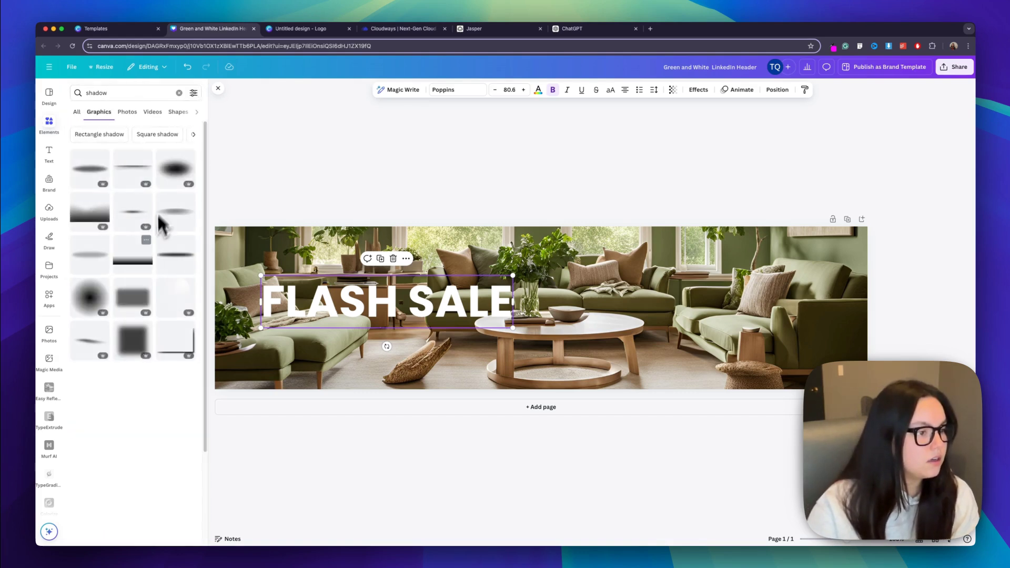
{"action": "left_click", "coordinate": [140, 309]}
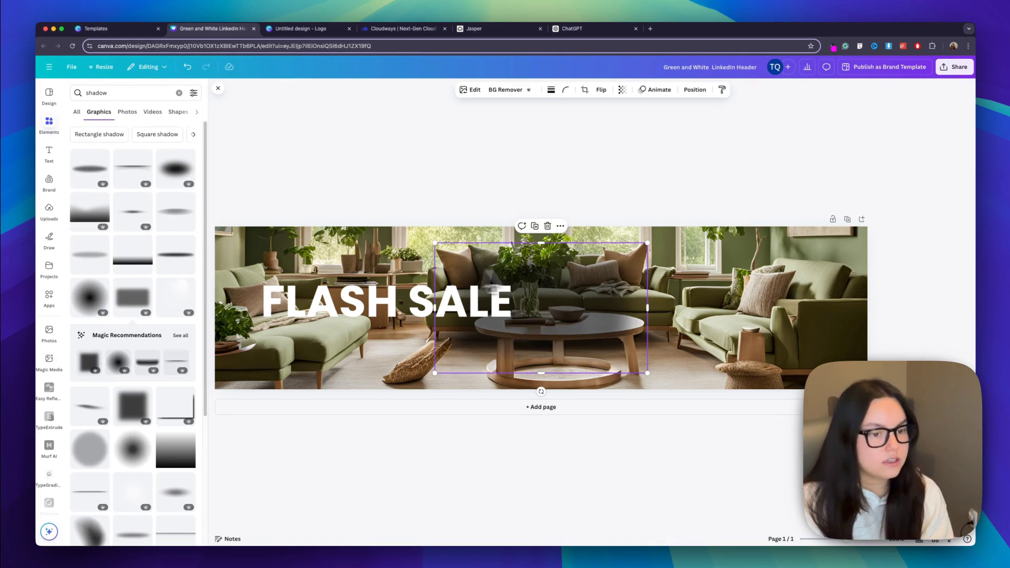
{"action": "left_click_drag", "start_coordinate": [596, 299], "coordinate": [531, 299]}
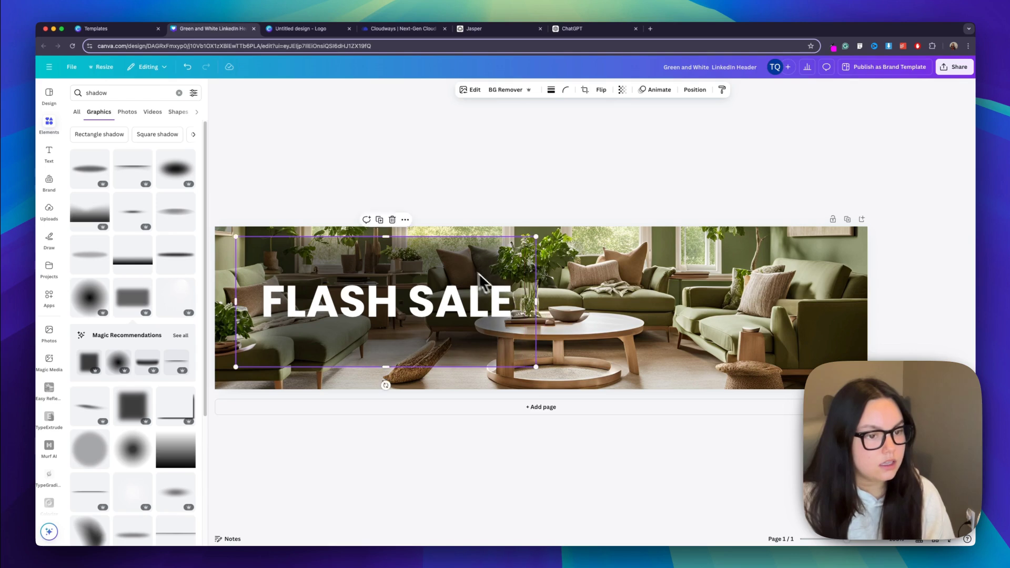
{"action": "left_click_drag", "start_coordinate": [479, 273], "coordinate": [462, 271]}
{"action": "scroll", "coordinate": [578, 200], "scroll_direction": "down", "scroll_amount": 3}
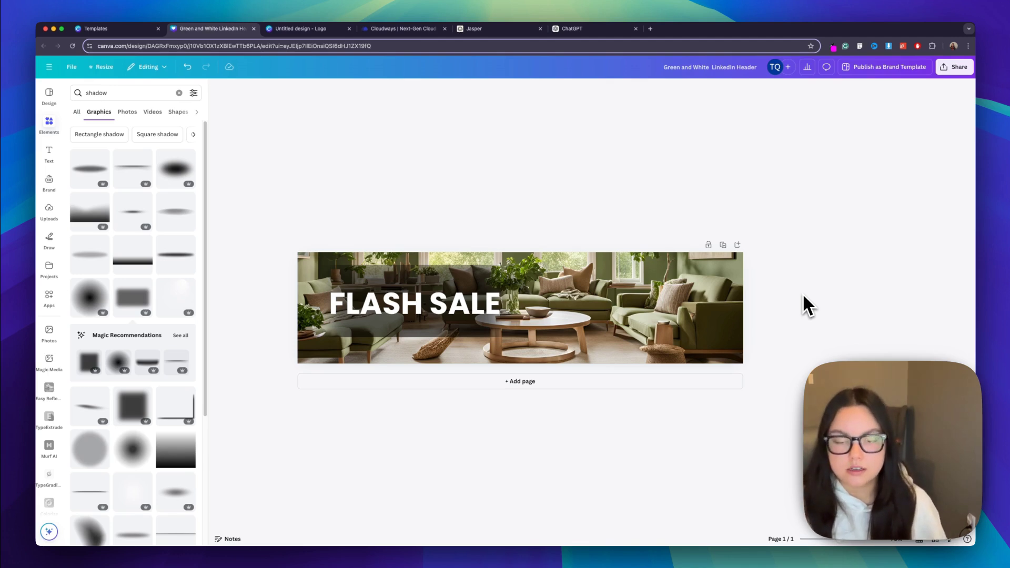
Step: Switch to Jasper and create a new Untitled Document
{"action": "left_click", "coordinate": [532, 36]}
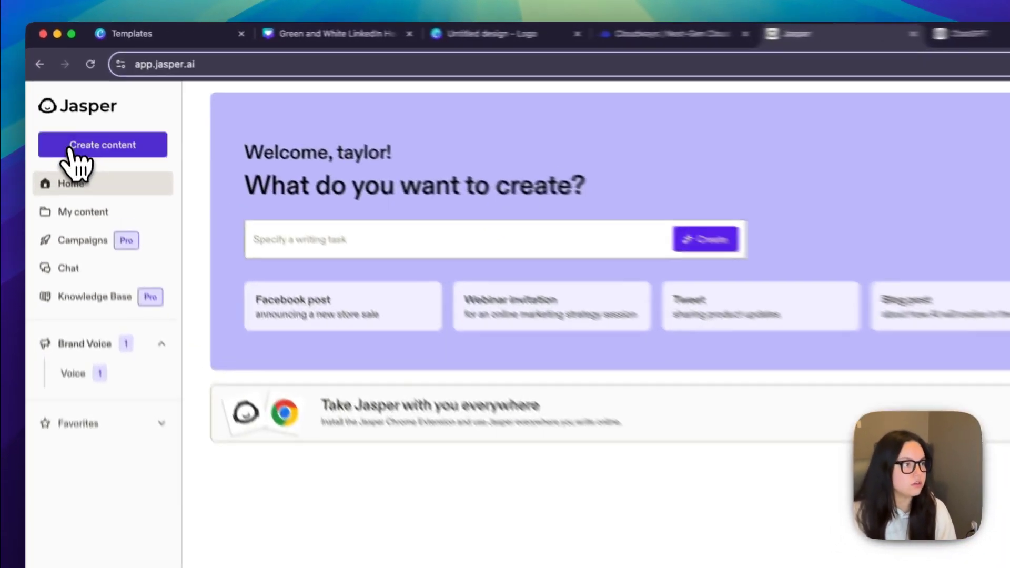
{"action": "left_click", "coordinate": [73, 148]}
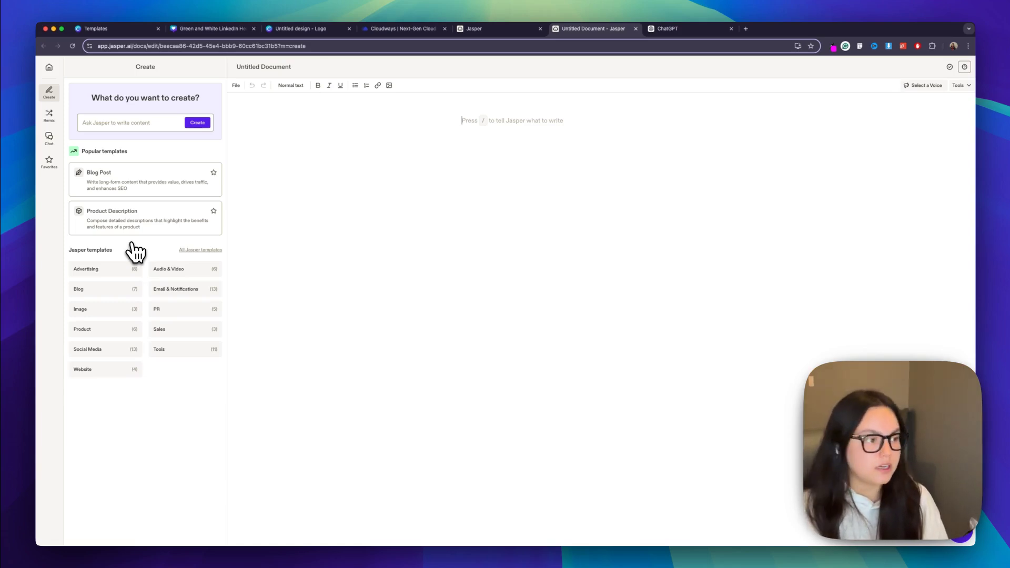
Step: Choose Jasper's Website Headlines template and paste the minimalist biodegradable furniture description
{"action": "left_click", "coordinate": [119, 371]}
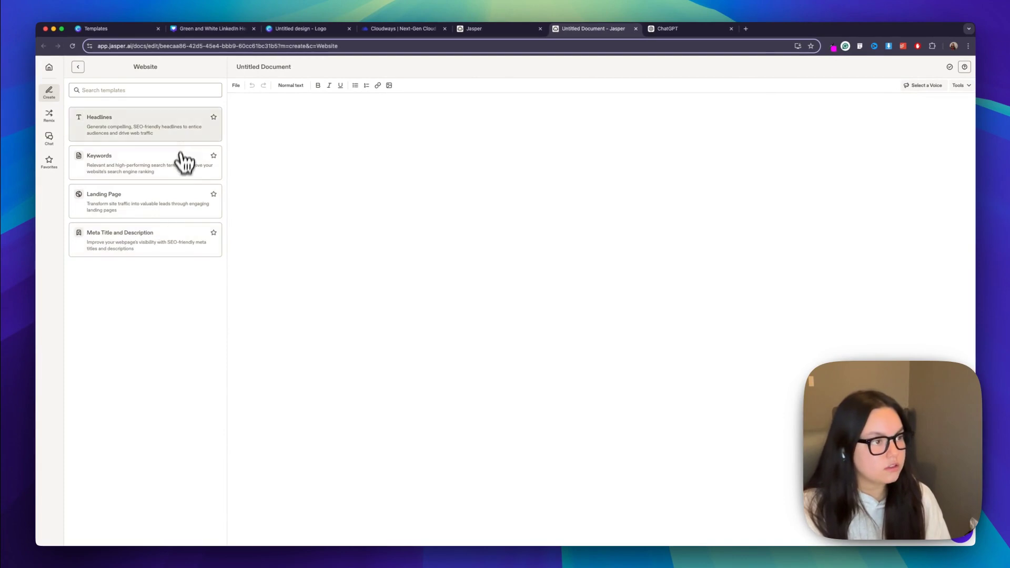
{"action": "left_click", "coordinate": [183, 135]}
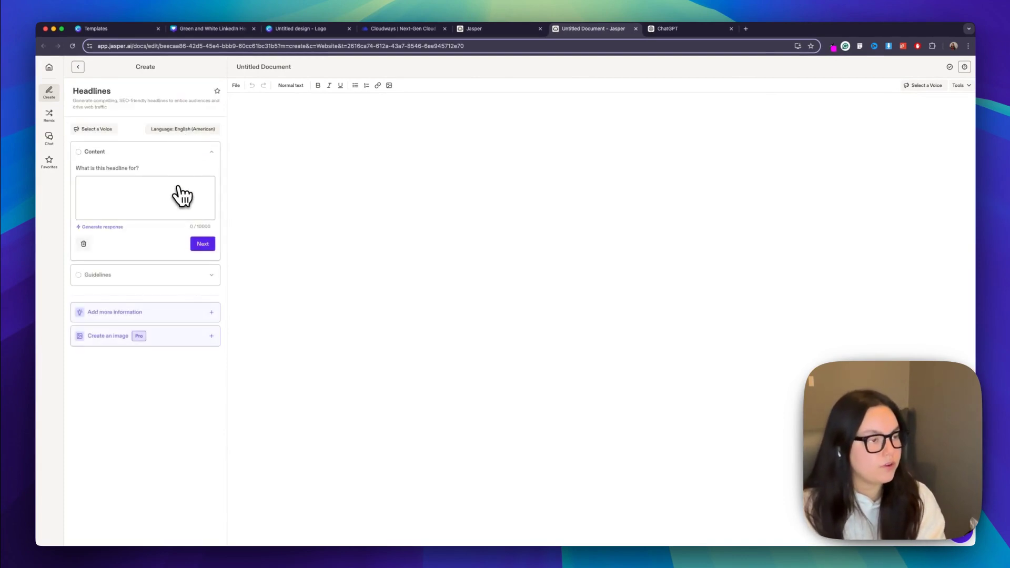
{"action": "left_click", "coordinate": [129, 184]}
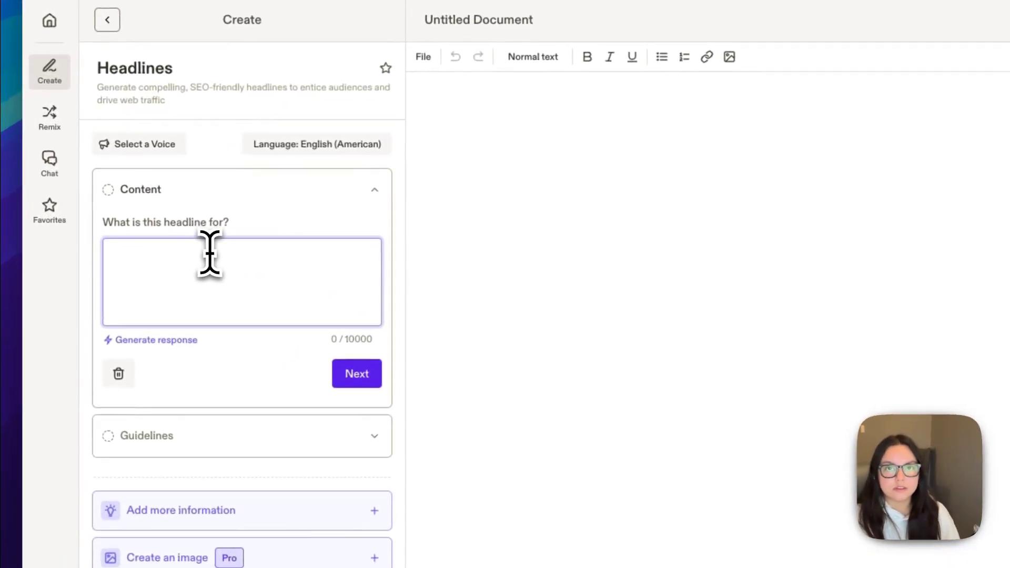
{"action": "type", "text": "We specialize in minimalist, modern furniture crafted from biodegradable materials for eco-conscious homeowners. Our sustainable designs are thoughtfully created to blend style and function, offering sleek, timeless pieces that complement any home while minimizing environmental impact."}
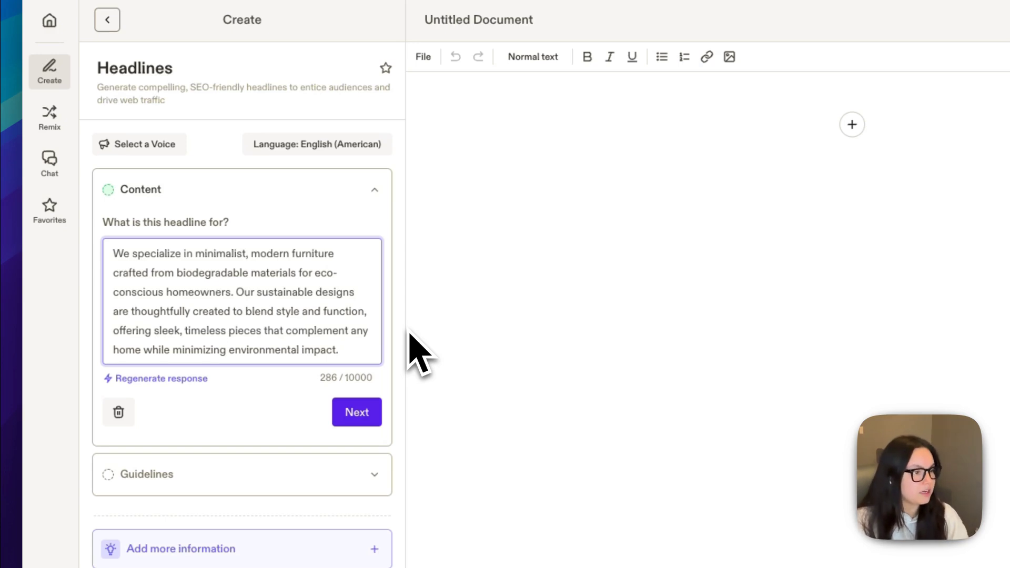
Step: Enter '1-2 lines' as the headline guideline
{"action": "left_click", "coordinate": [349, 413]}
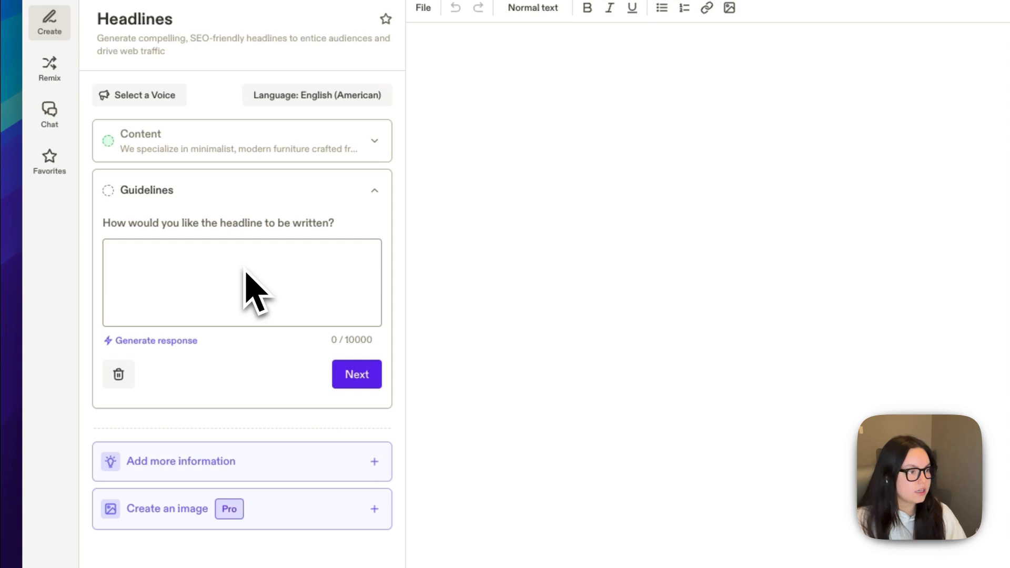
{"action": "left_click", "coordinate": [318, 290]}
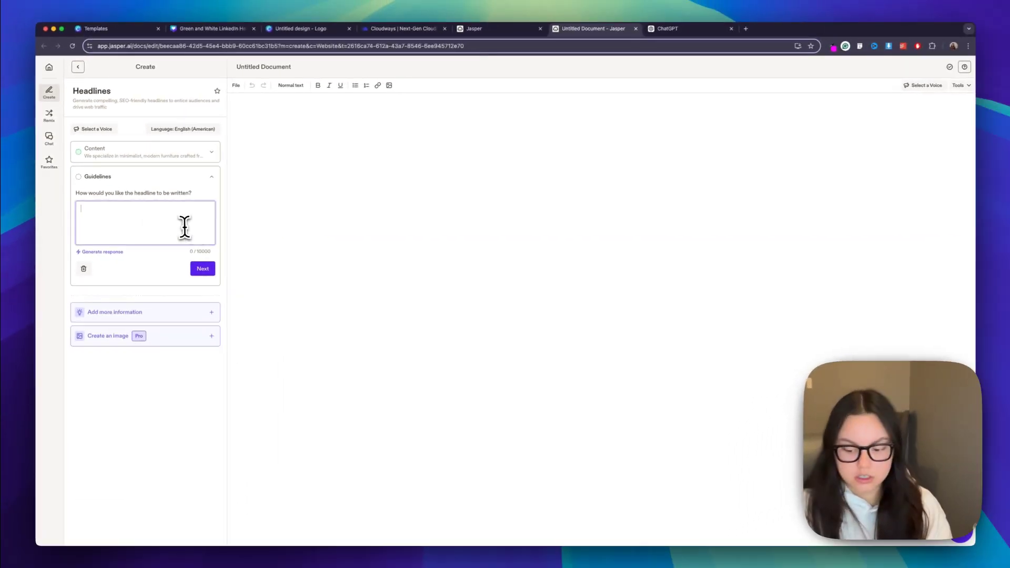
{"action": "type", "text": "1-2 l"}
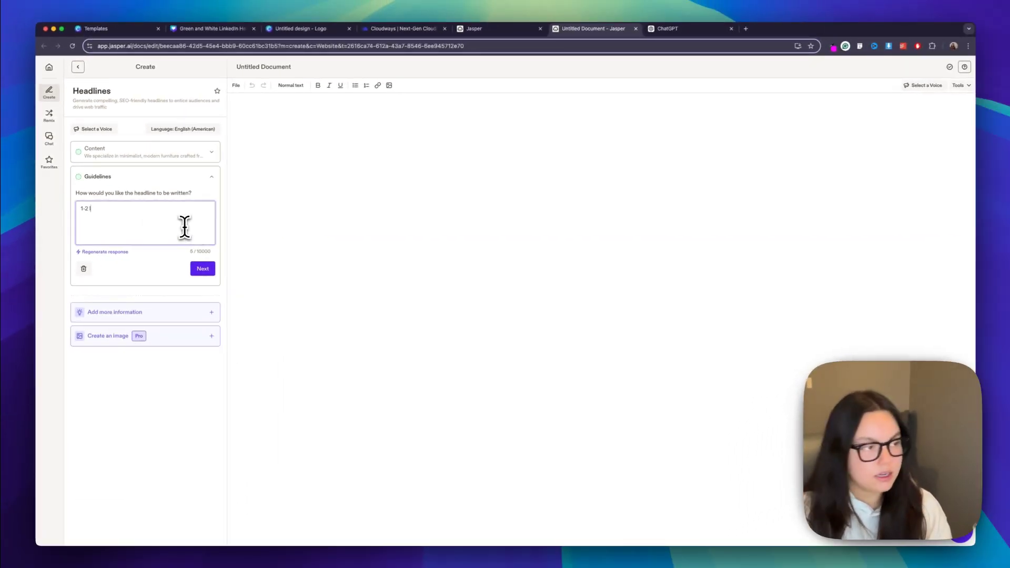
{"action": "type", "text": "ines"}
{"action": "left_click", "coordinate": [203, 268]}
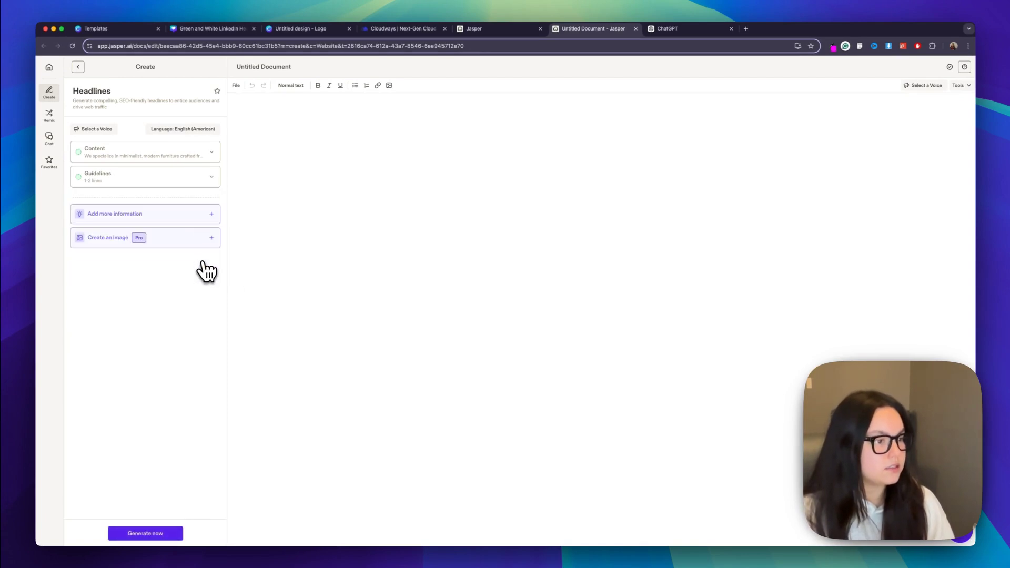
Step: Generate the ten eco-friendly furniture headlines and select the second headline's text
{"action": "left_click", "coordinate": [158, 534]}
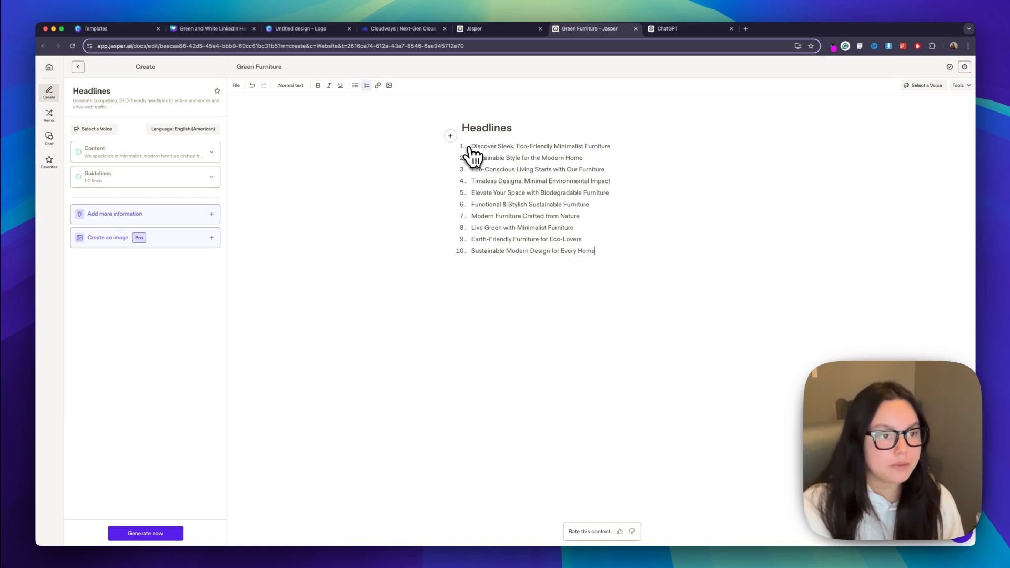
{"action": "left_click_drag", "start_coordinate": [469, 157], "coordinate": [547, 158]}
{"action": "left_click_drag", "start_coordinate": [472, 157], "coordinate": [585, 158]}
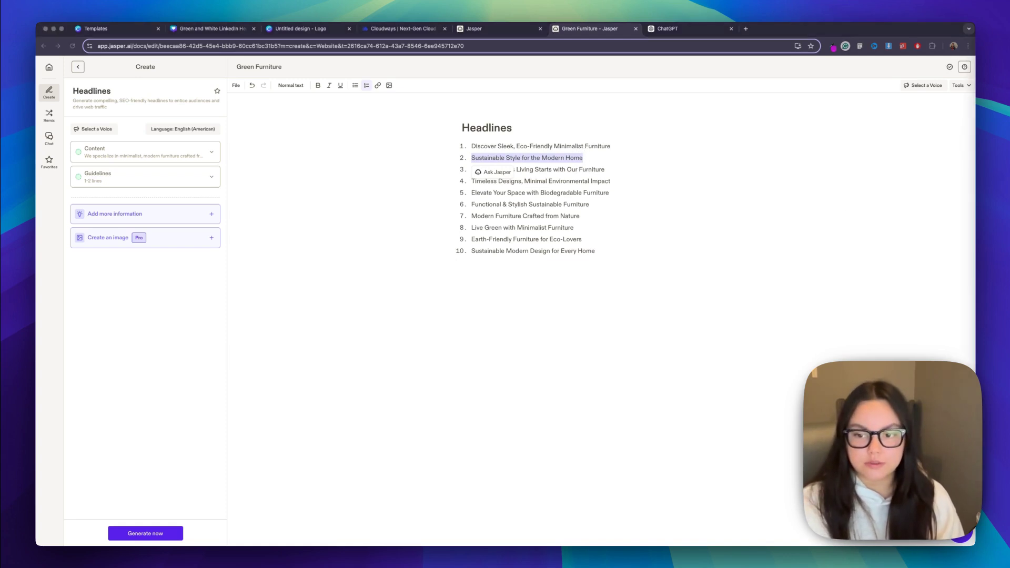
{"action": "left_click", "coordinate": [81, 68]}
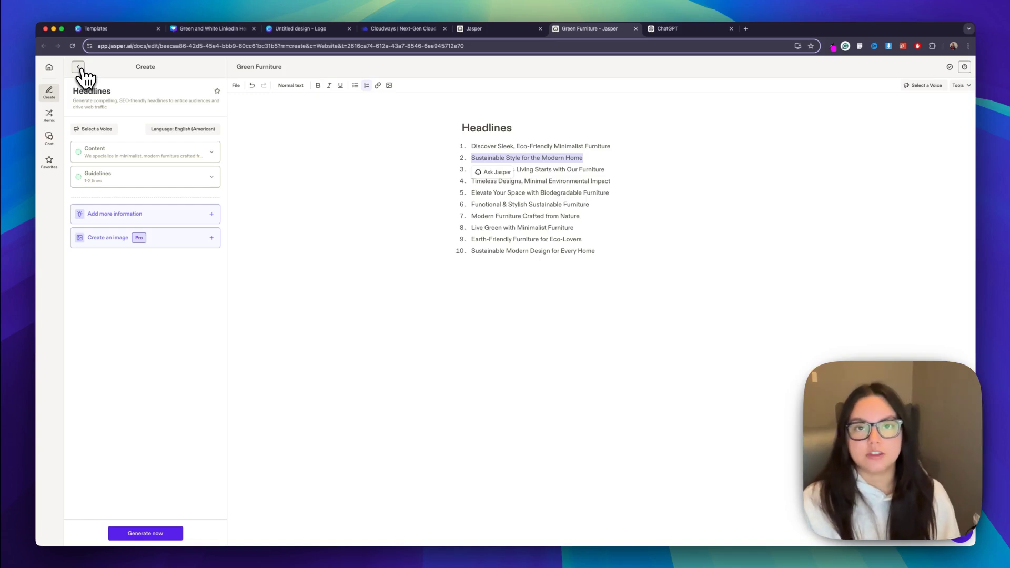
Step: Go back to the templates and choose Blog Post from the Blog category
{"action": "left_click", "coordinate": [79, 67]}
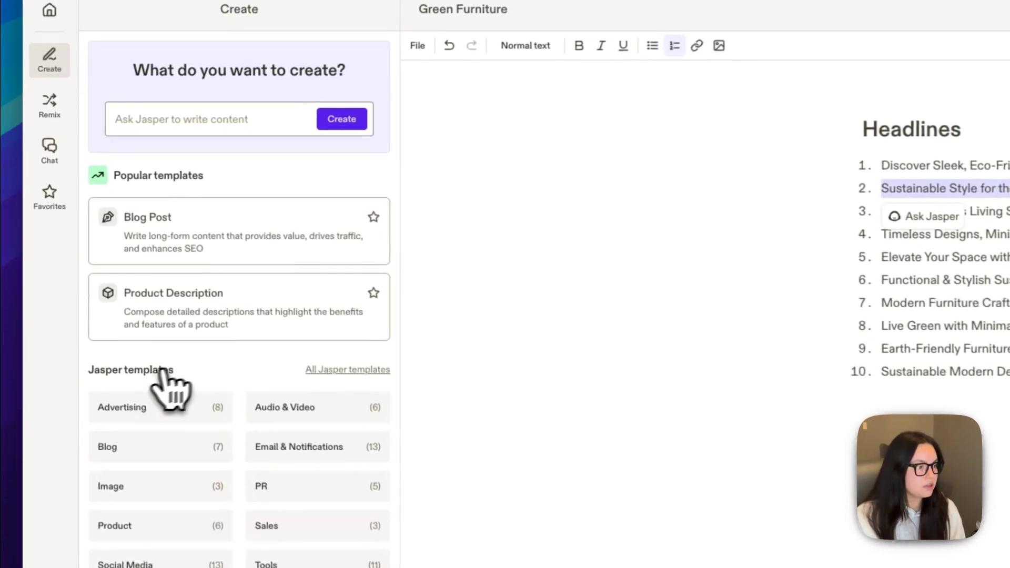
{"action": "left_click", "coordinate": [222, 457]}
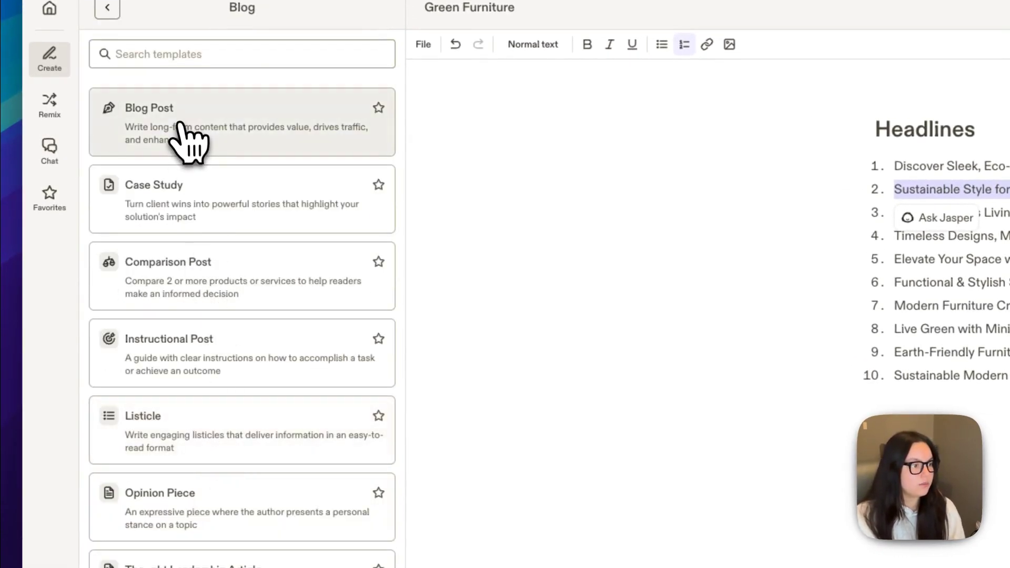
{"action": "left_click", "coordinate": [187, 138]}
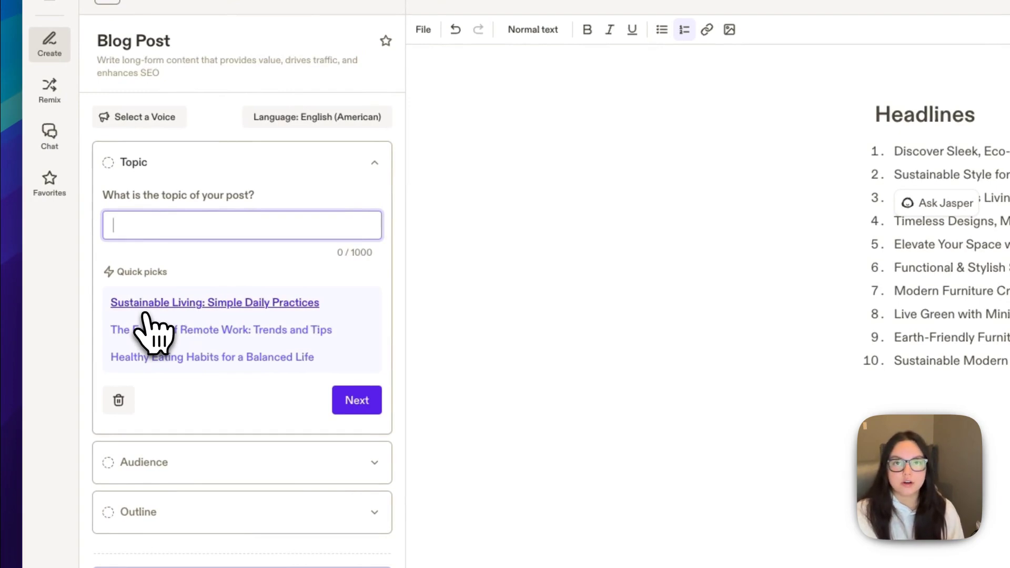
Step: Set topic 'Sustainable Living: Simple Daily Practices' and audience Eco-conscious consumers, then generate the outline
{"action": "left_click", "coordinate": [145, 315]}
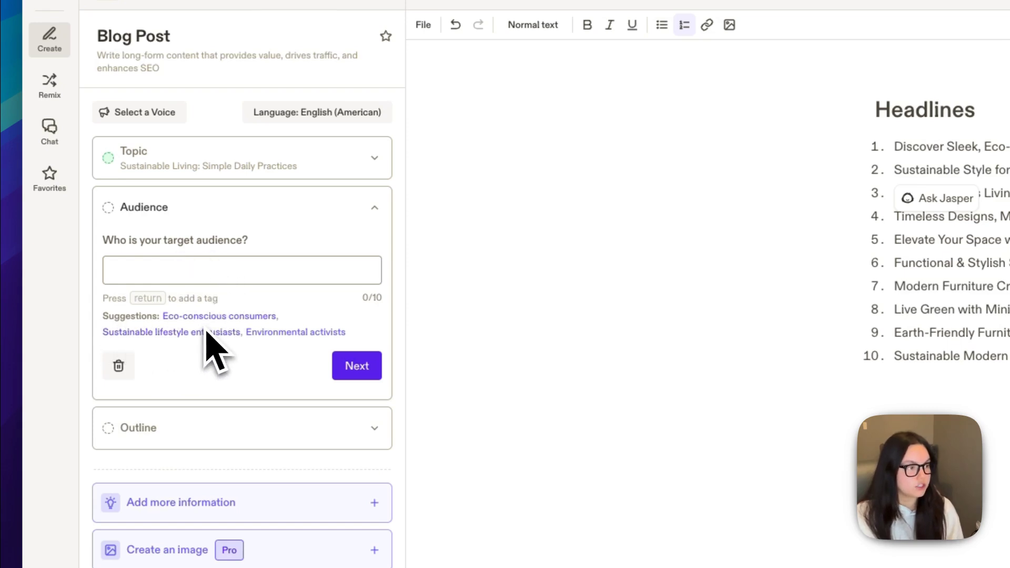
{"action": "left_click", "coordinate": [221, 316]}
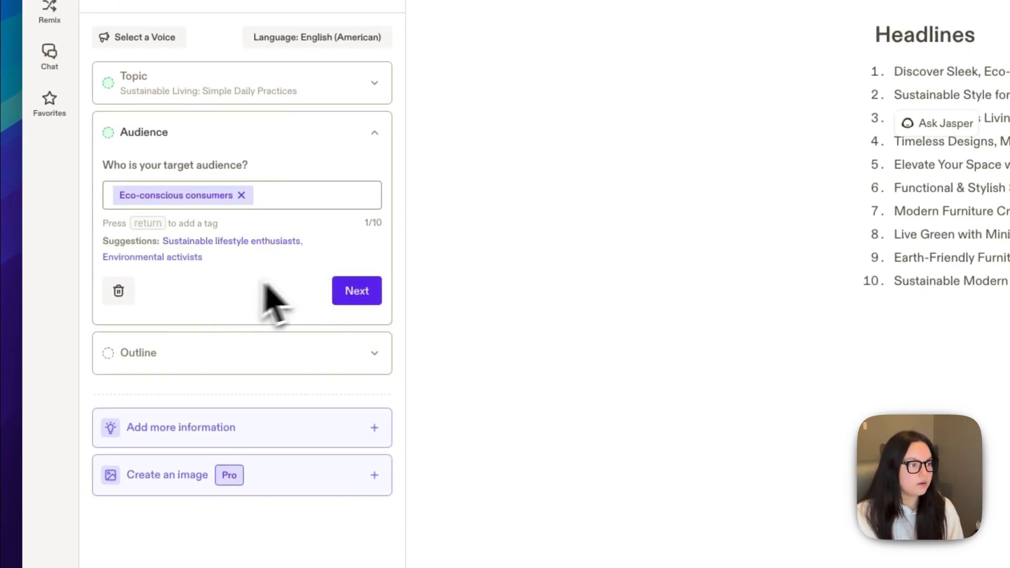
{"action": "left_click", "coordinate": [276, 195]}
{"action": "left_click", "coordinate": [342, 291]}
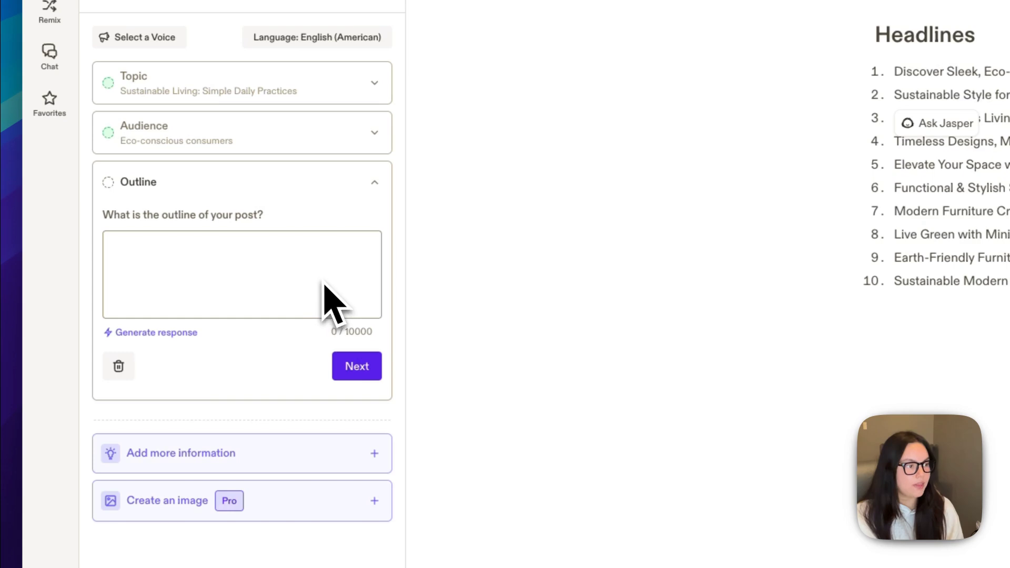
{"action": "left_click", "coordinate": [174, 336]}
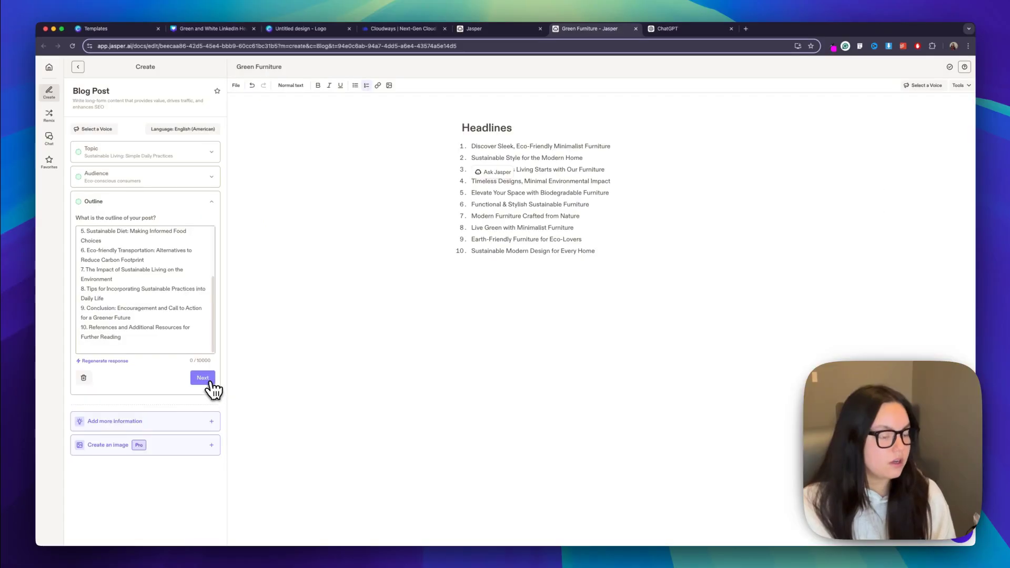
Step: Accept the outline and generate the full 'Simple Daily Practices for a Greener Life' post
{"action": "left_click", "coordinate": [357, 478]}
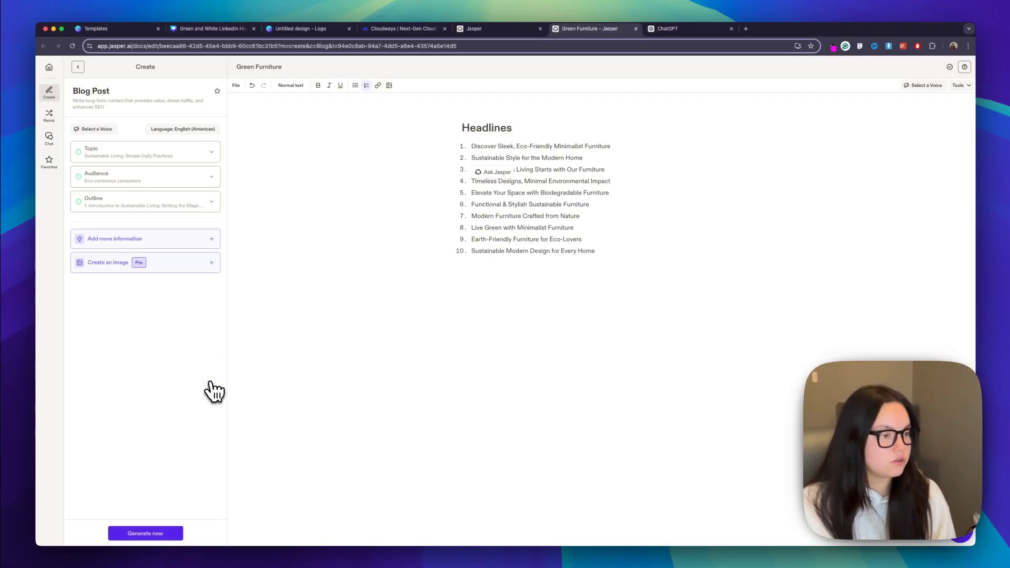
{"action": "left_click", "coordinate": [167, 534]}
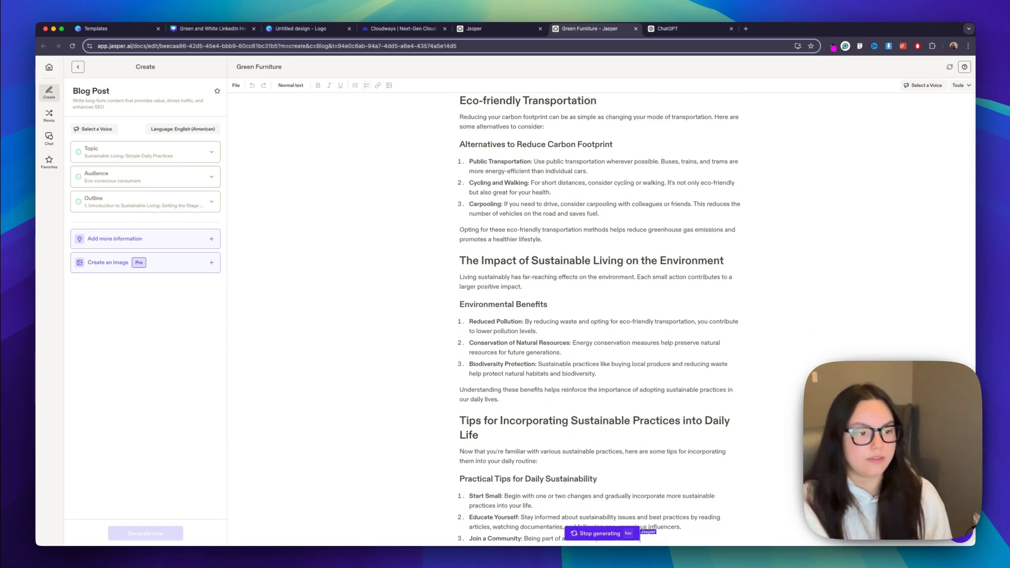
{"action": "scroll", "coordinate": [860, 277], "scroll_direction": "up", "scroll_amount": 10}
{"action": "scroll", "coordinate": [857, 277], "scroll_direction": "up", "scroll_amount": 3}
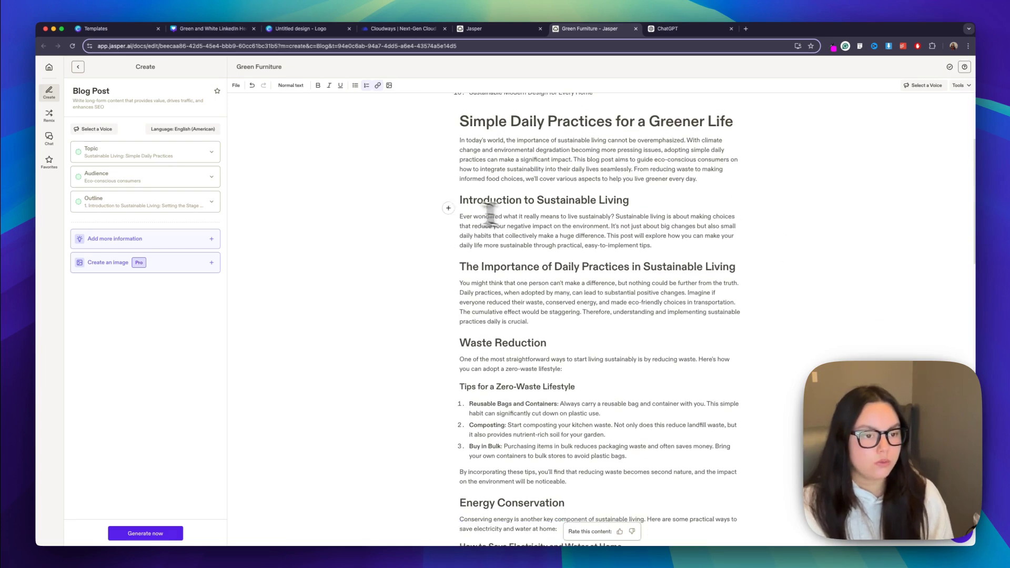
Step: Scroll to the References and check the Zero Waste Home and Project Drawdown links
{"action": "scroll", "coordinate": [582, 216], "scroll_direction": "down", "scroll_amount": 3}
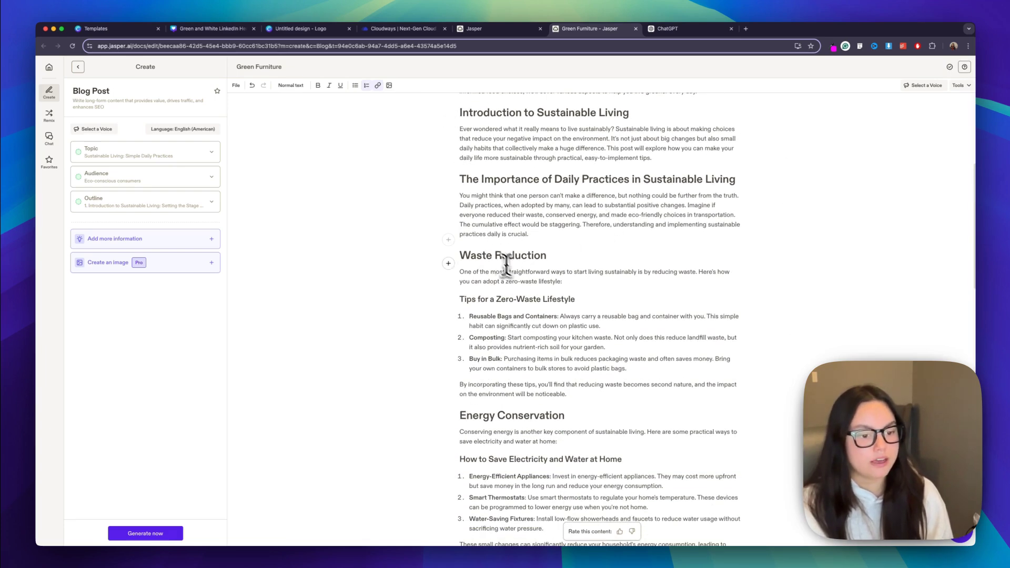
{"action": "scroll", "coordinate": [537, 326], "scroll_direction": "down", "scroll_amount": 2}
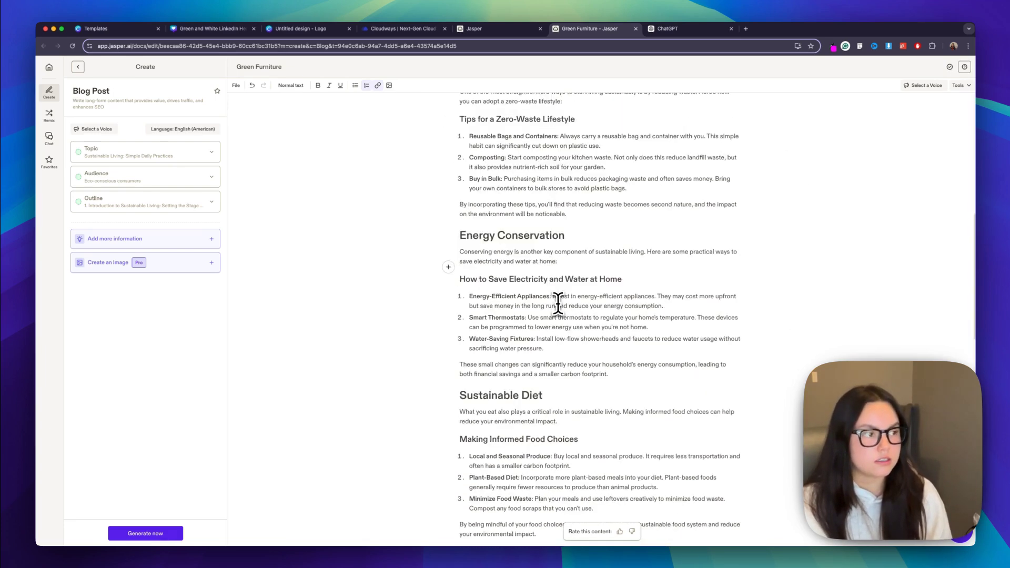
{"action": "scroll", "coordinate": [558, 303], "scroll_direction": "down", "scroll_amount": 10}
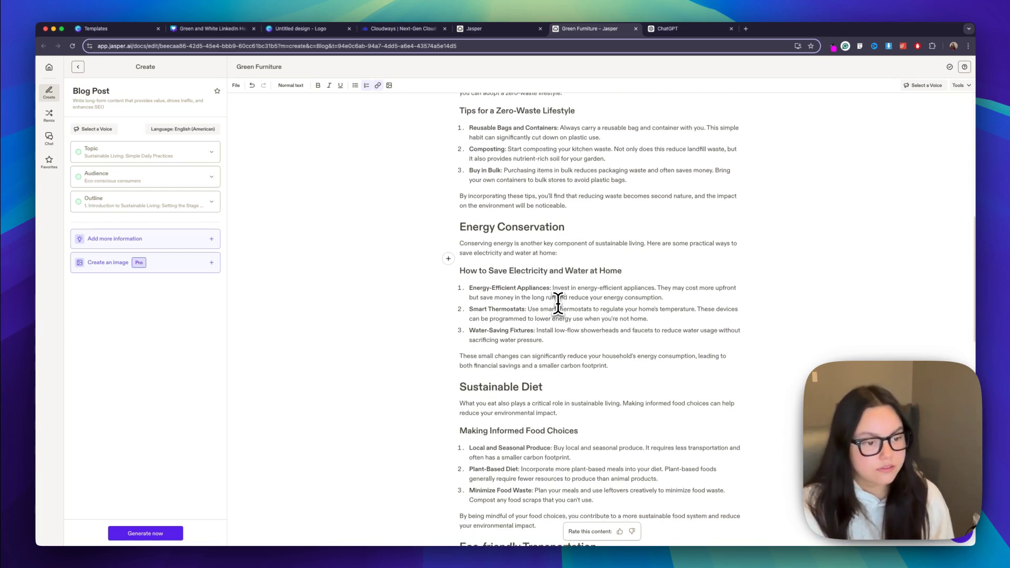
{"action": "scroll", "coordinate": [558, 302], "scroll_direction": "down", "scroll_amount": 5}
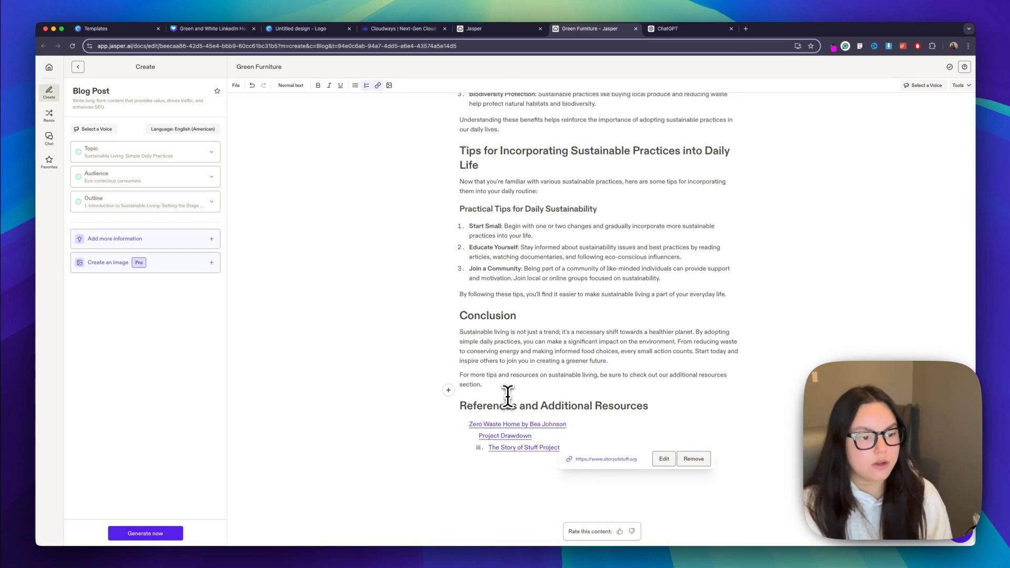
{"action": "left_click", "coordinate": [508, 425]}
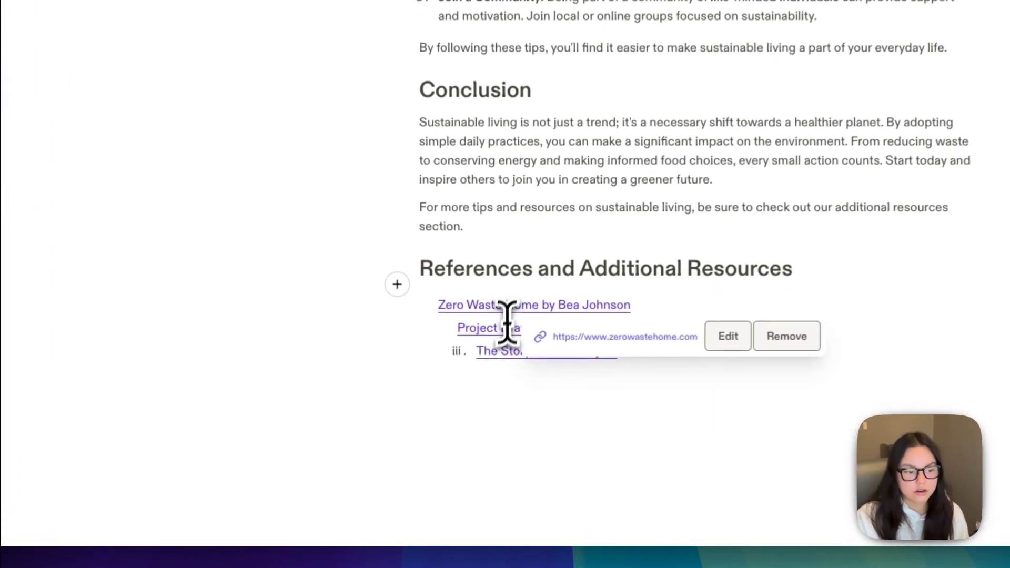
{"action": "left_click", "coordinate": [496, 327]}
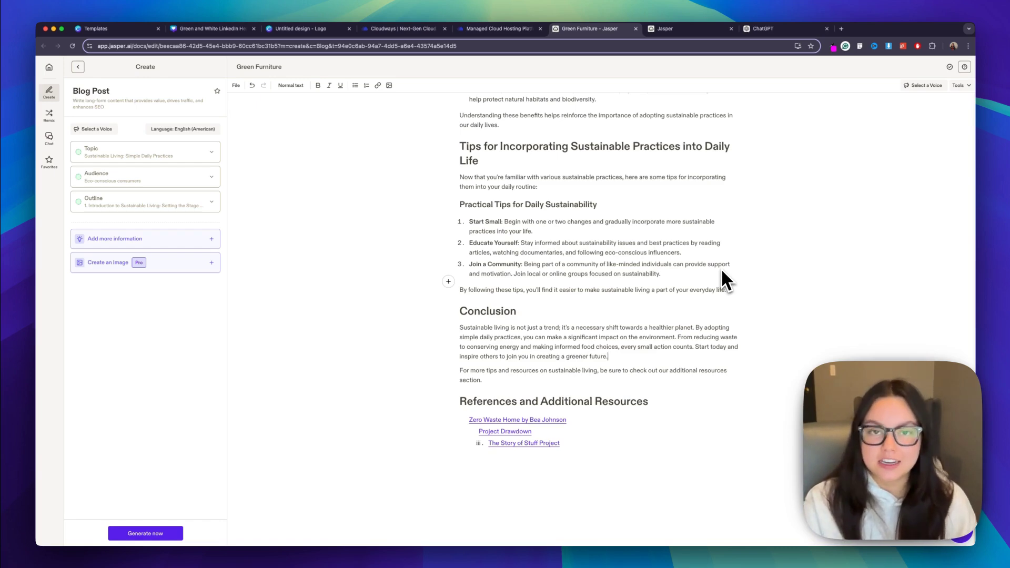
Step: On the Cloudways deploy page, browse the WordPress versions and keep Version 6.2.2
{"action": "left_click", "coordinate": [515, 34]}
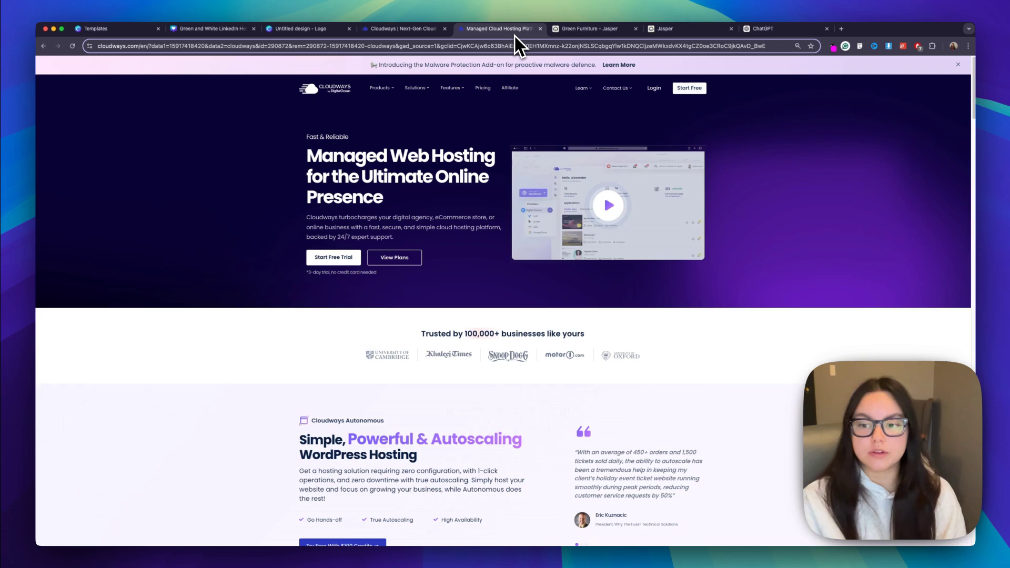
{"action": "key", "text": "ctrl+shift+Tab"}
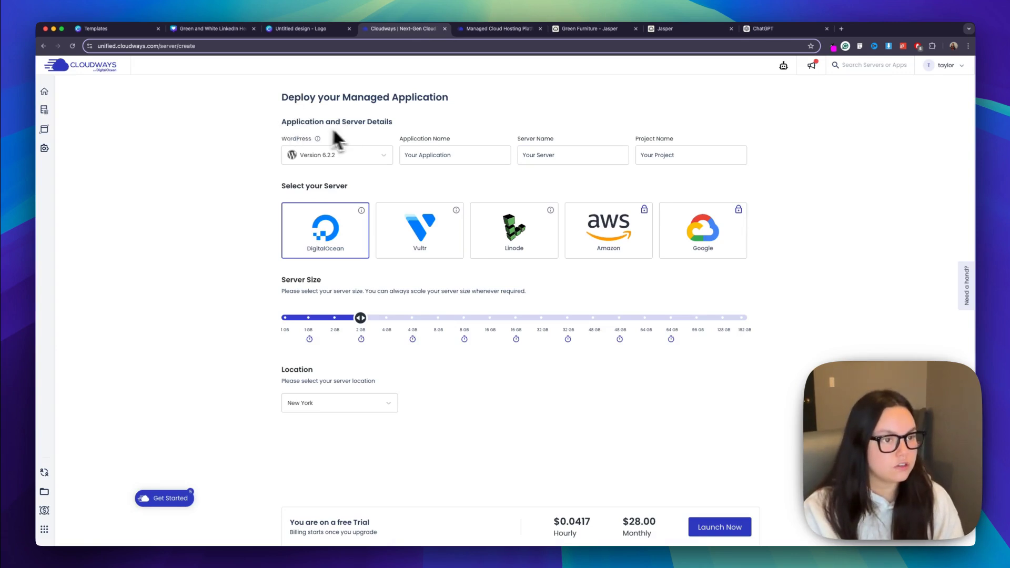
{"action": "left_click", "coordinate": [352, 157]}
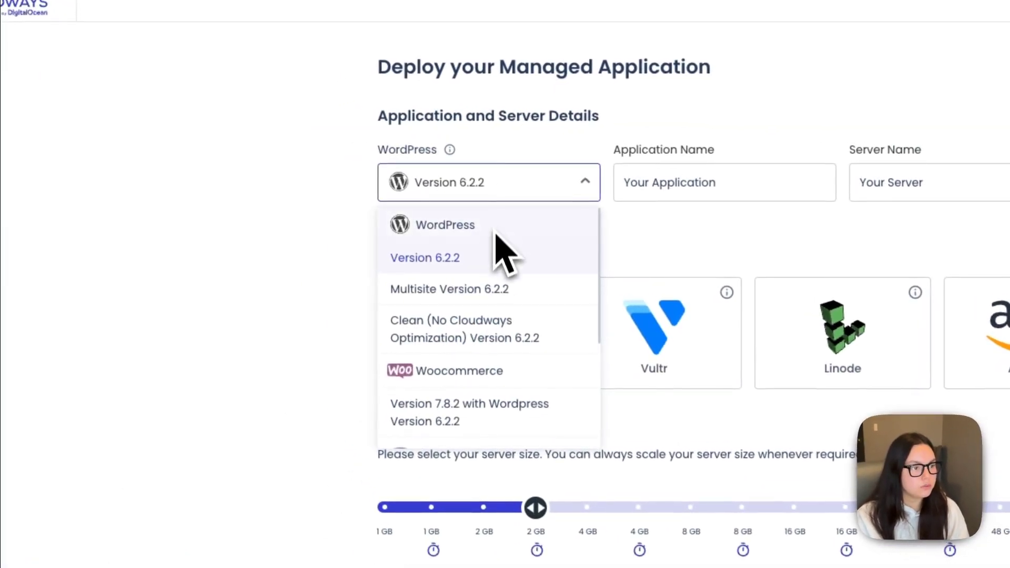
{"action": "scroll", "coordinate": [514, 323], "scroll_direction": "down", "scroll_amount": 4}
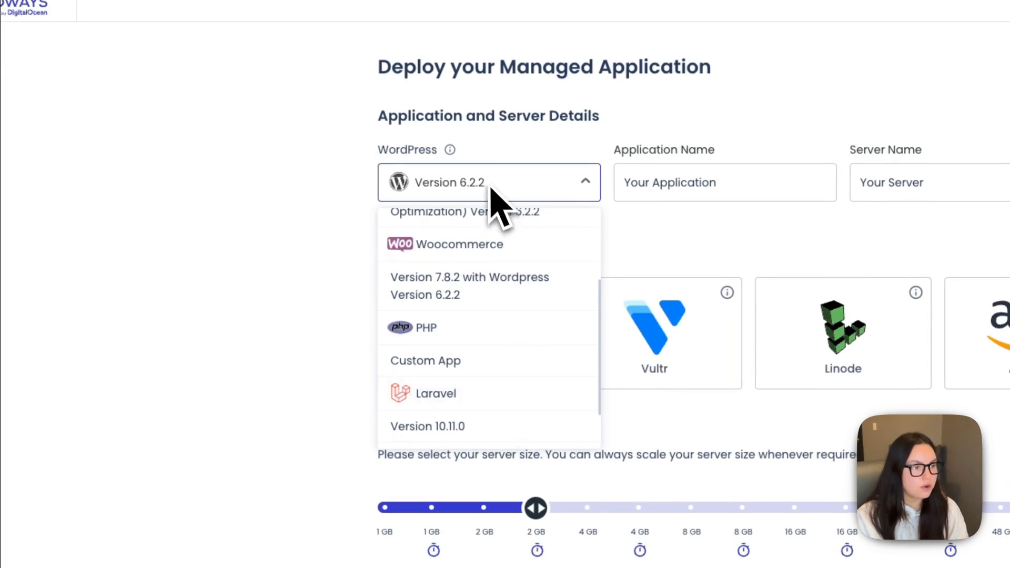
{"action": "scroll", "coordinate": [480, 282], "scroll_direction": "up", "scroll_amount": 4}
{"action": "left_click", "coordinate": [481, 280]}
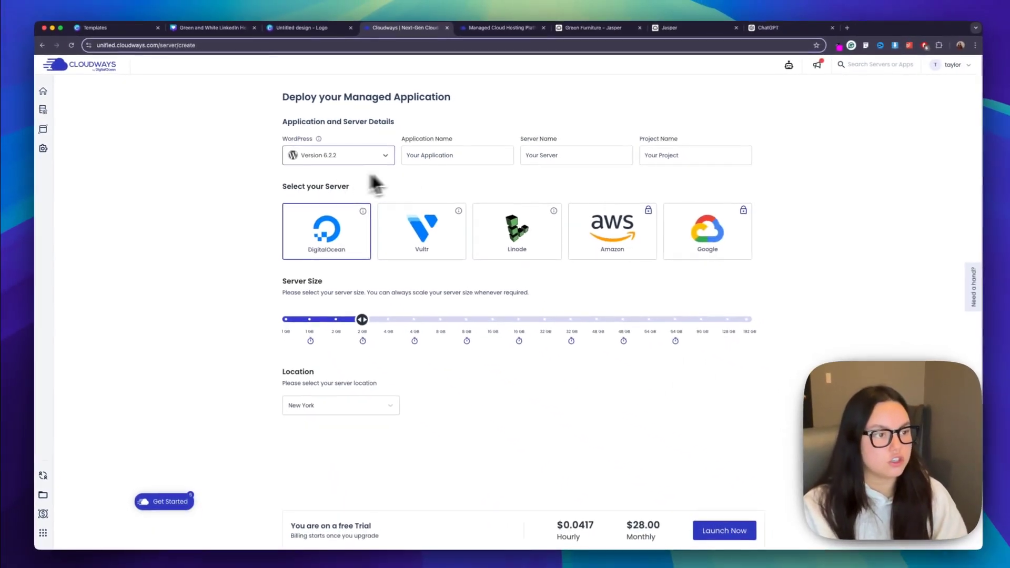
Step: Name the application, server and project EcoHome
{"action": "left_click", "coordinate": [437, 157]}
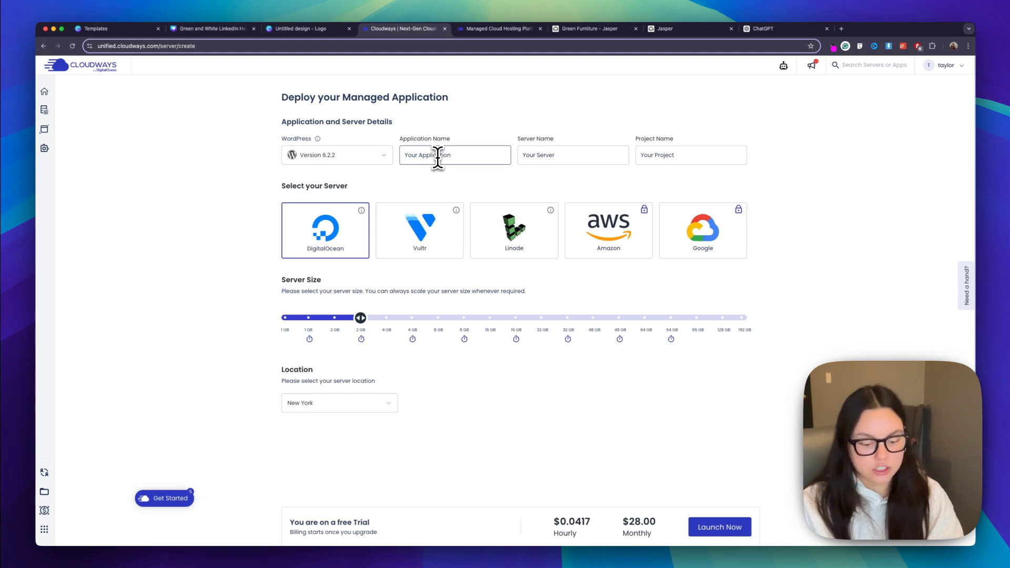
{"action": "triple_click", "coordinate": [437, 157]}
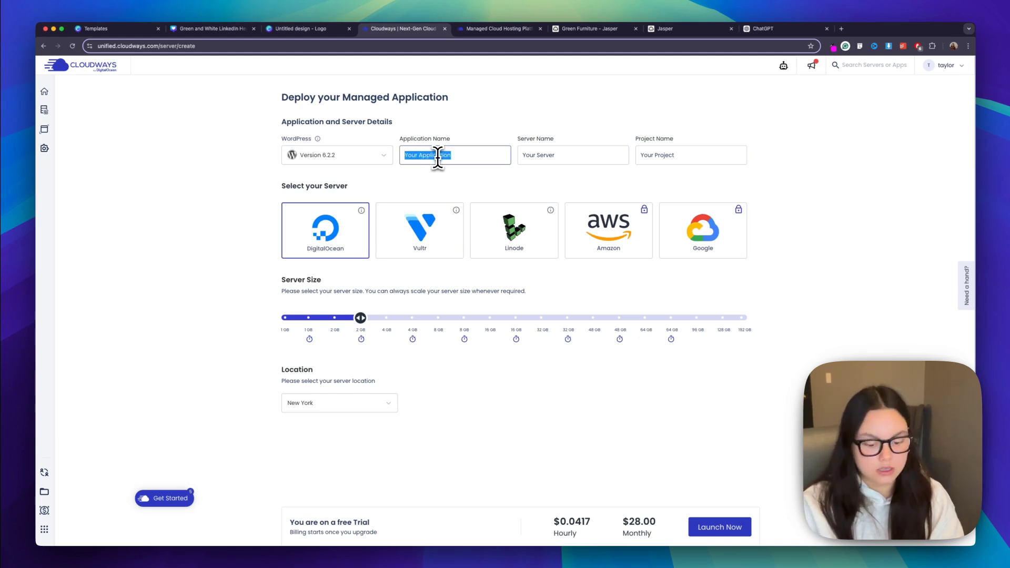
{"action": "type", "text": "EcoHome"}
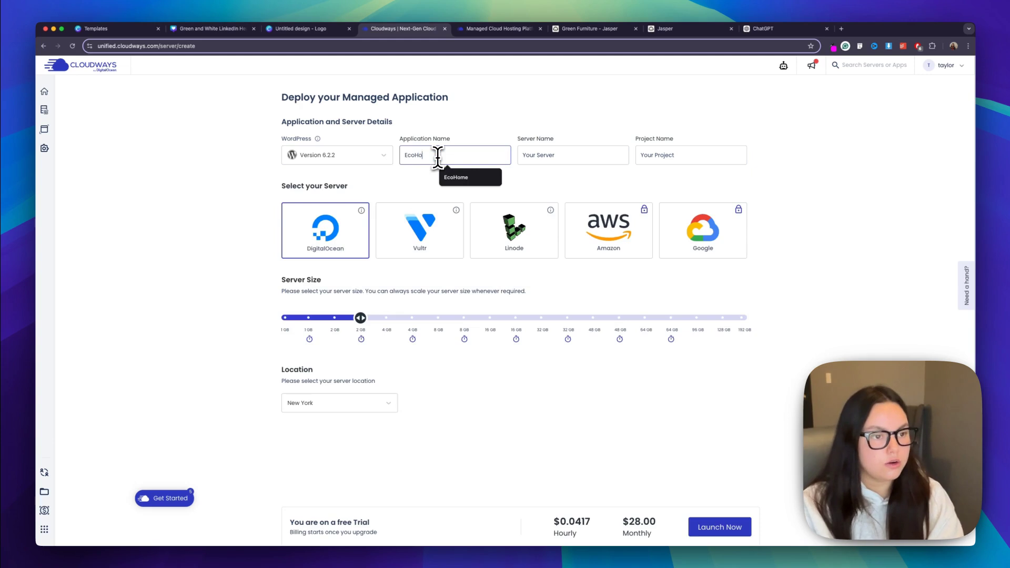
{"action": "triple_click", "coordinate": [525, 155]}
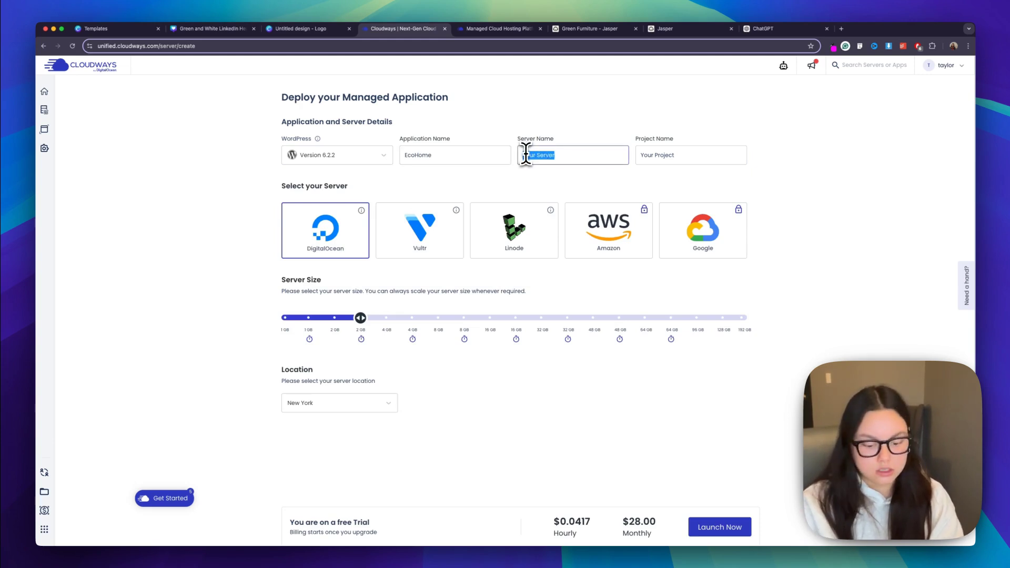
{"action": "type", "text": "EcoHome"}
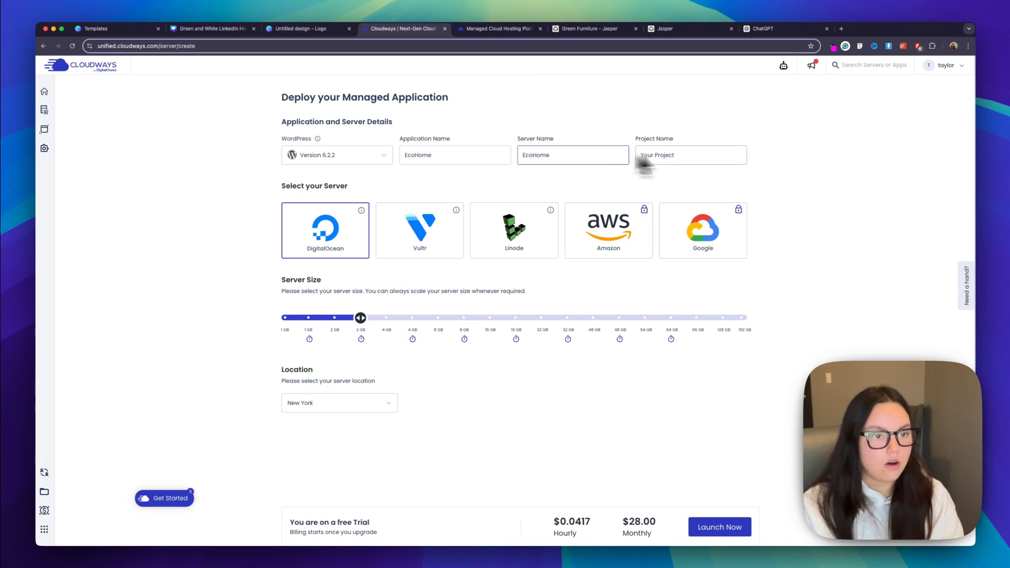
{"action": "triple_click", "coordinate": [658, 155]}
{"action": "type", "text": "EcoHome"}
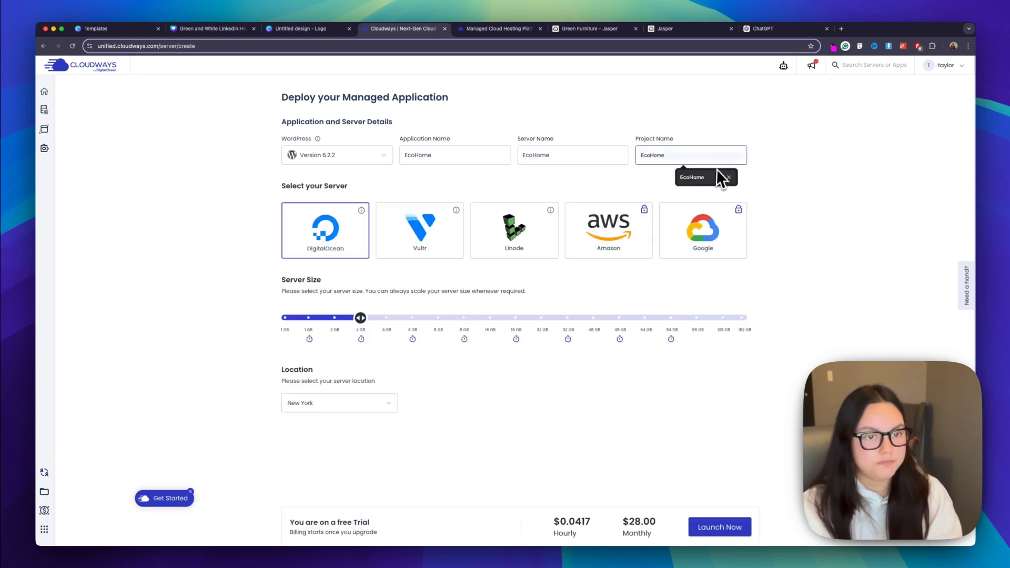
{"action": "left_click", "coordinate": [715, 177]}
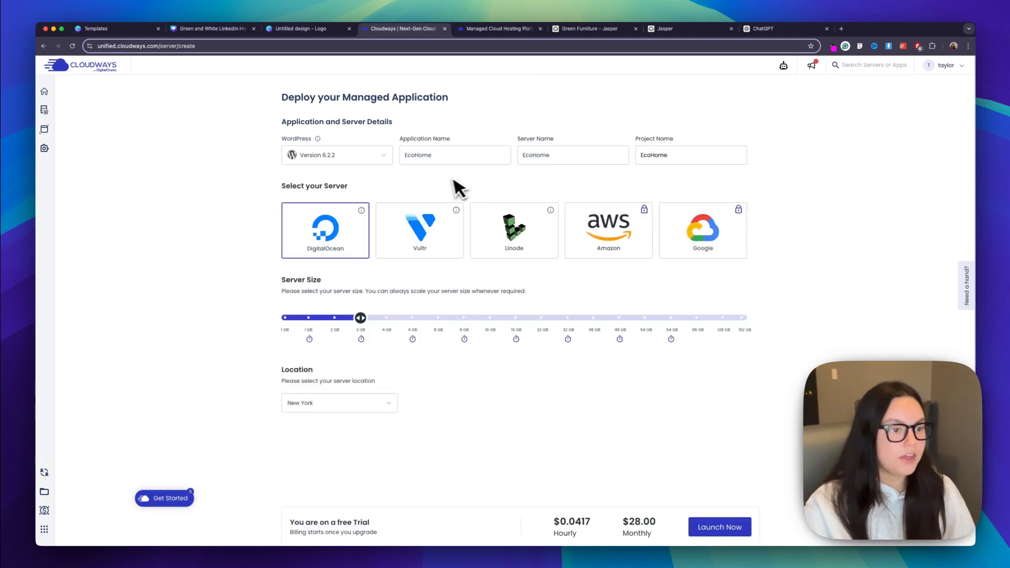
Step: Keep DigitalOcean, 2 GB and New York, and launch the server
{"action": "scroll", "coordinate": [392, 187], "scroll_direction": "down", "scroll_amount": 1}
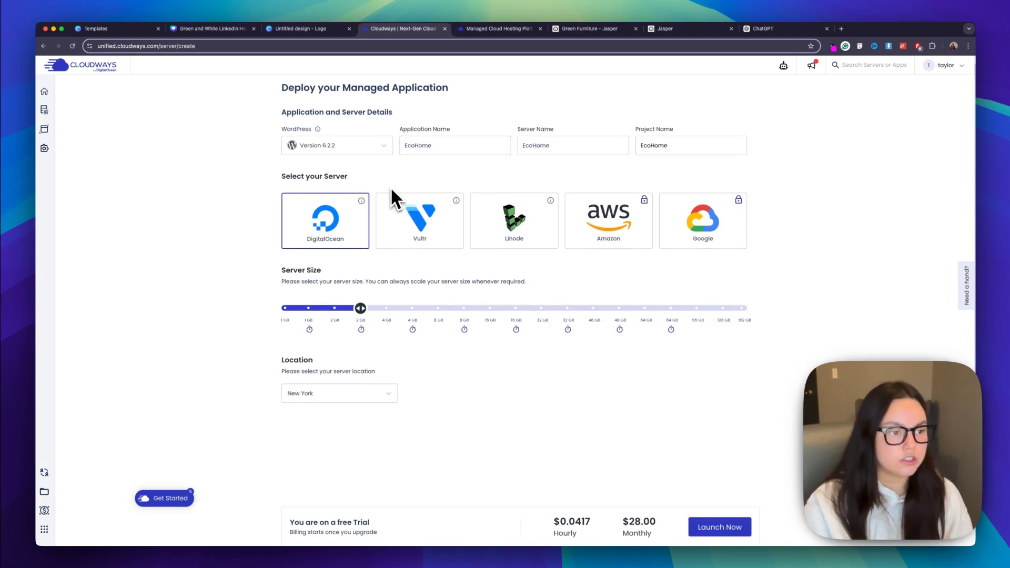
{"action": "mouse_move", "coordinate": [362, 200]}
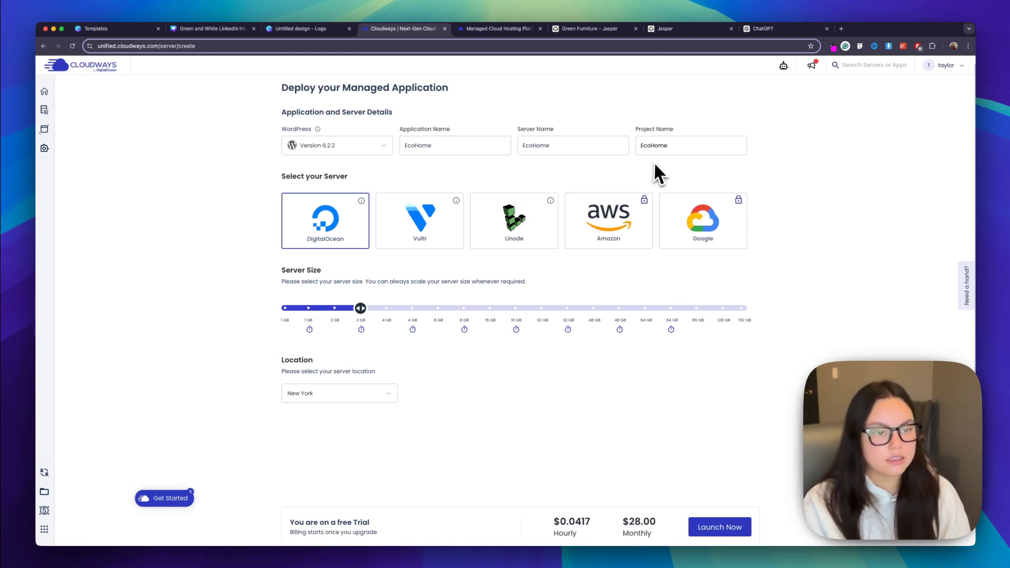
{"action": "scroll", "coordinate": [384, 295], "scroll_direction": "down", "scroll_amount": 2}
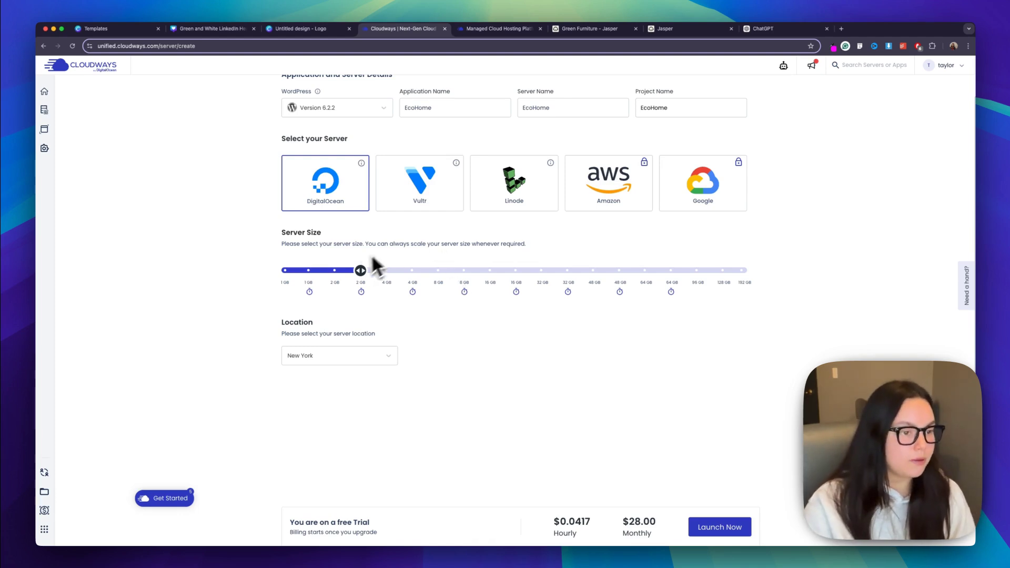
{"action": "scroll", "coordinate": [326, 354], "scroll_direction": "down", "scroll_amount": 2}
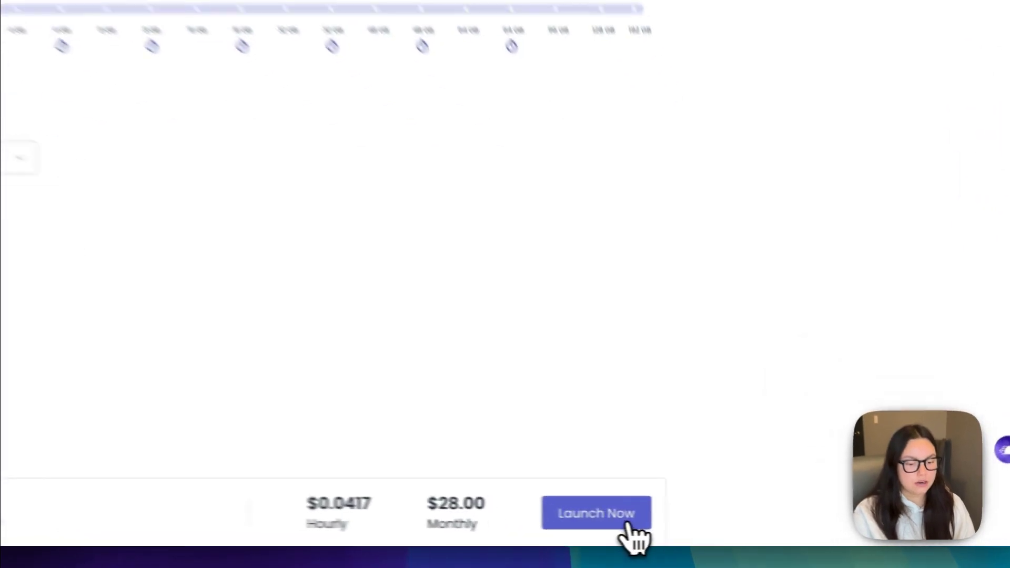
{"action": "left_click", "coordinate": [630, 525]}
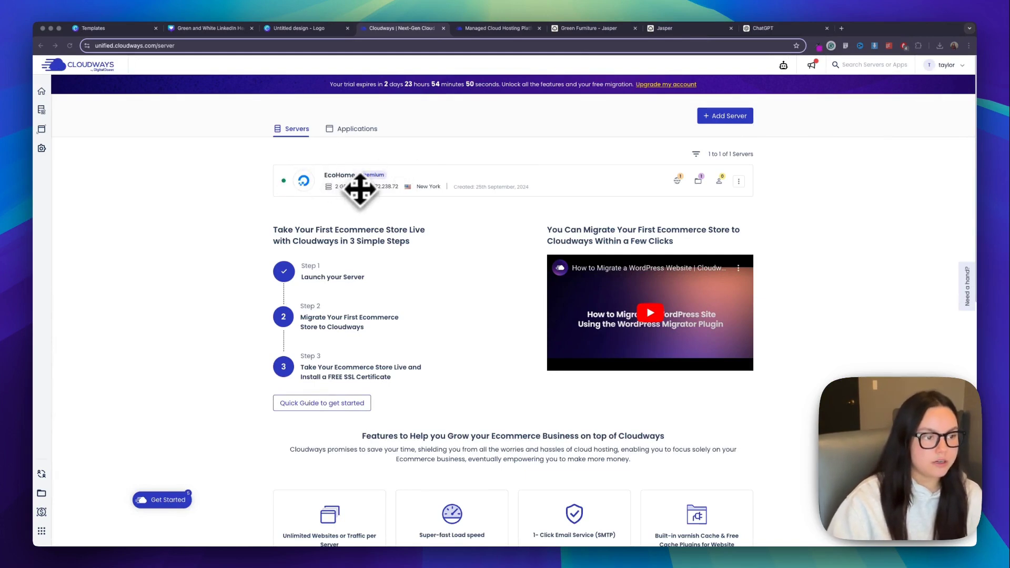
Step: Open the EcoHome application from the Applications list to view its Access Details
{"action": "scroll", "coordinate": [374, 219], "scroll_direction": "down", "scroll_amount": 2}
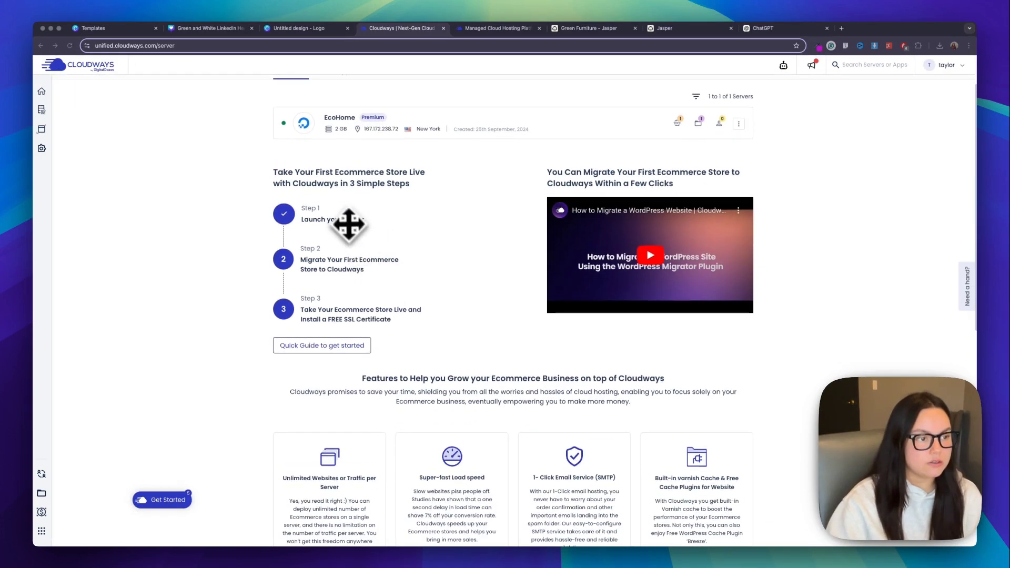
{"action": "scroll", "coordinate": [352, 273], "scroll_direction": "up", "scroll_amount": 2}
{"action": "left_click", "coordinate": [353, 127]}
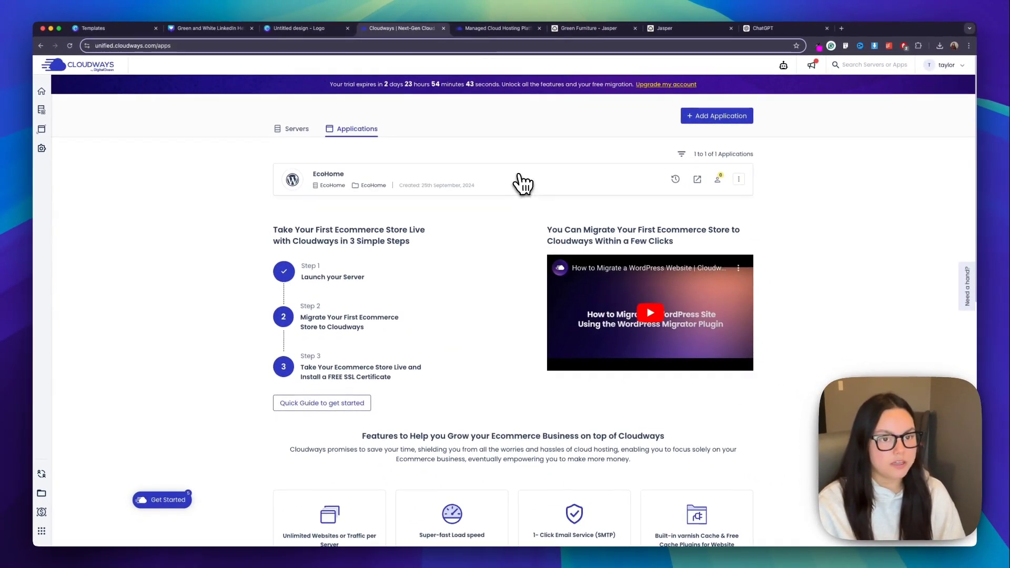
{"action": "left_click", "coordinate": [739, 180]}
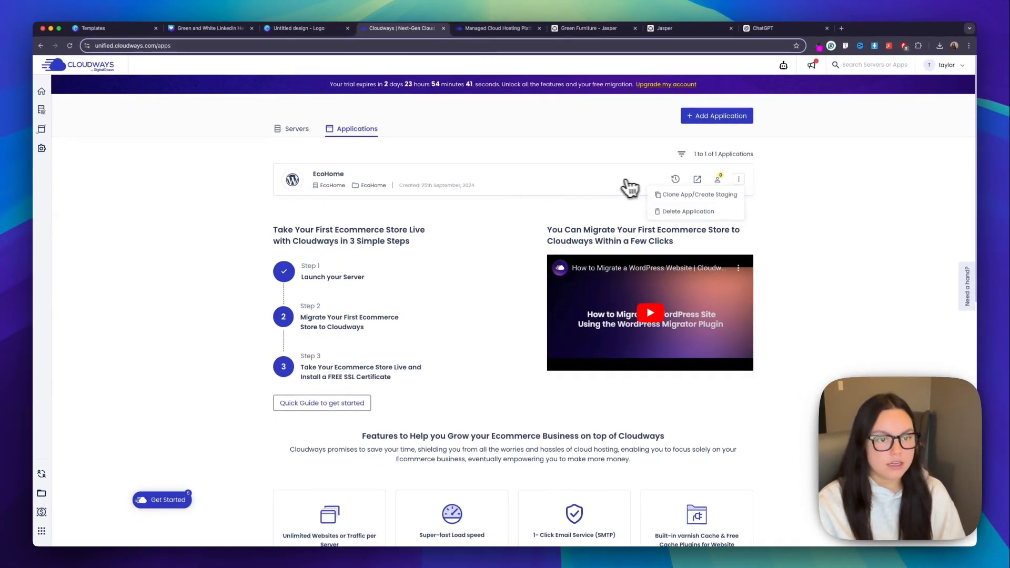
{"action": "left_click", "coordinate": [312, 178]}
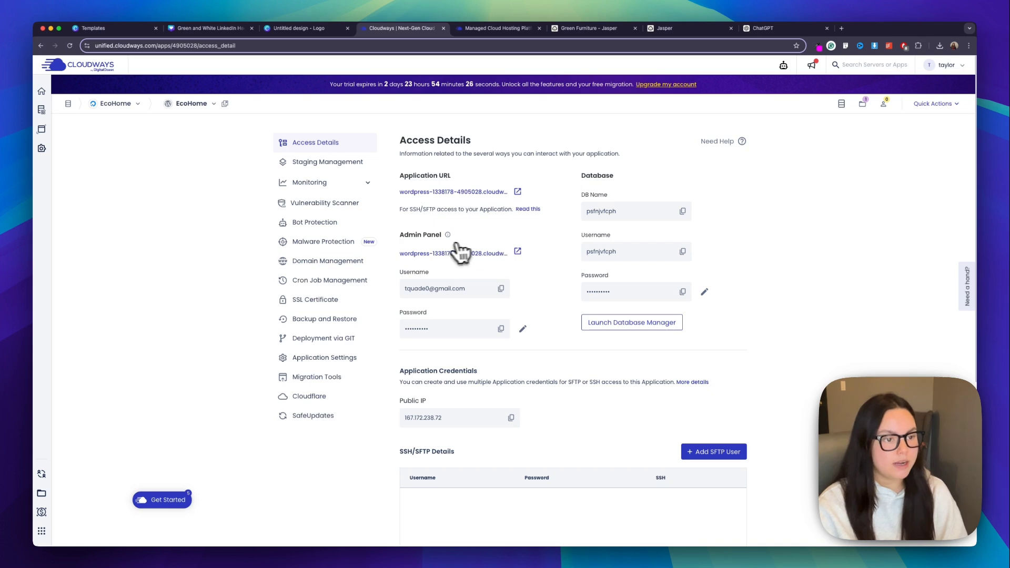
Step: Log in to the WordPress admin panel with the pasted account password
{"action": "left_click", "coordinate": [518, 253]}
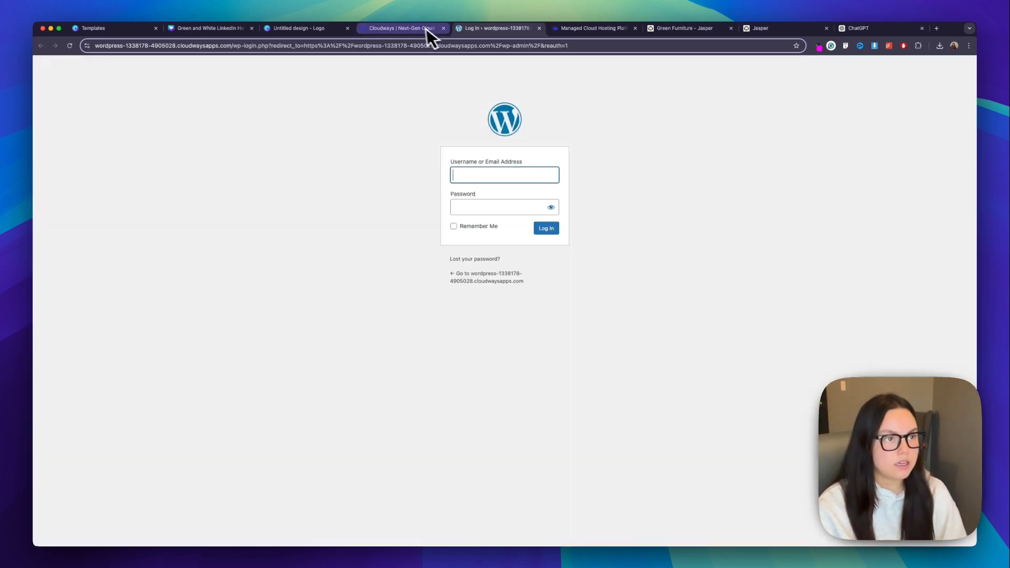
{"action": "left_click", "coordinate": [427, 28]}
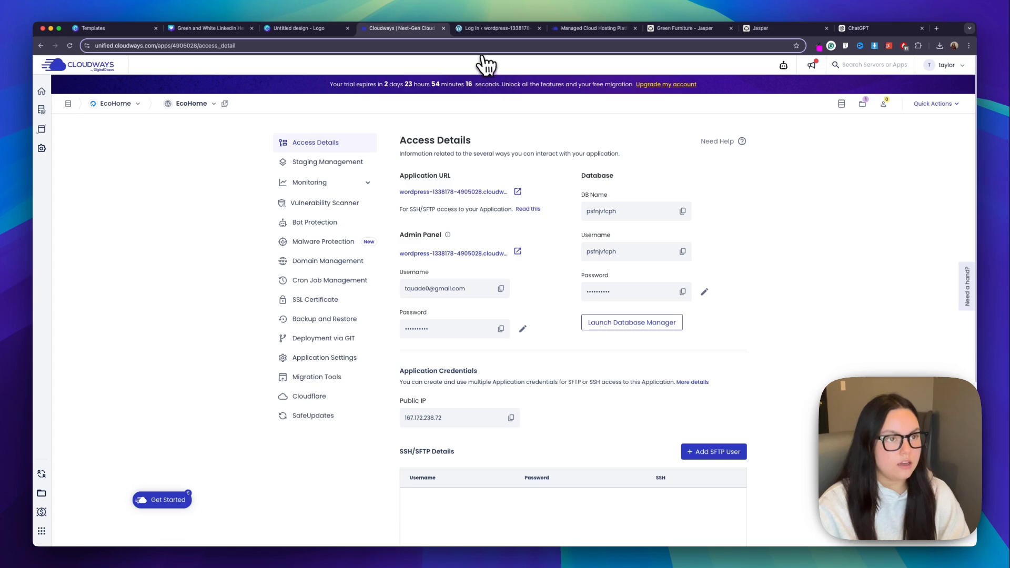
{"action": "left_click", "coordinate": [489, 30]}
{"action": "left_click", "coordinate": [479, 208]}
{"action": "key", "text": "super+v"}
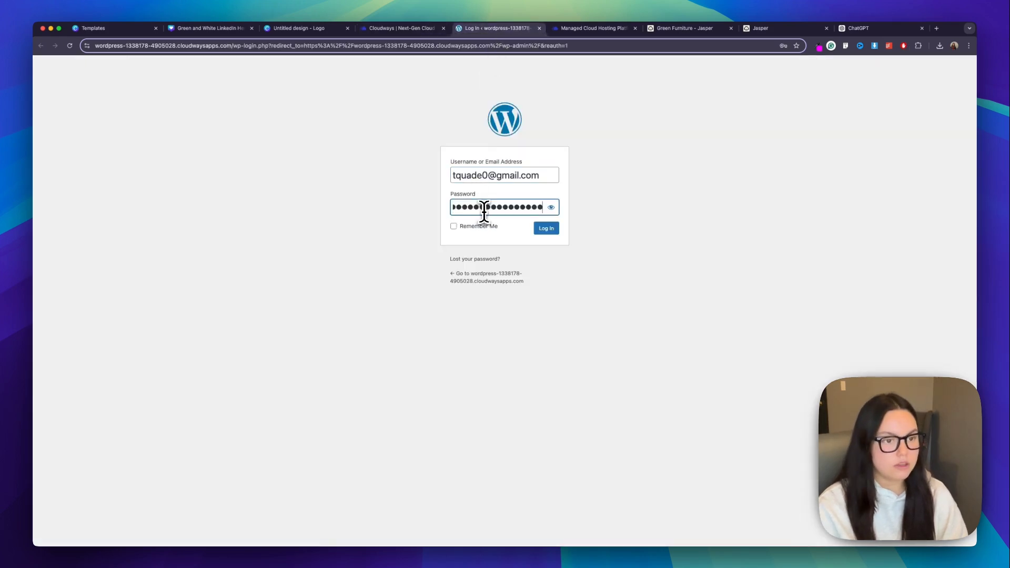
{"action": "left_click", "coordinate": [547, 230]}
Step: Visit the EcoHome site's live homepage and scroll through it
{"action": "mouse_move", "coordinate": [136, 68]}
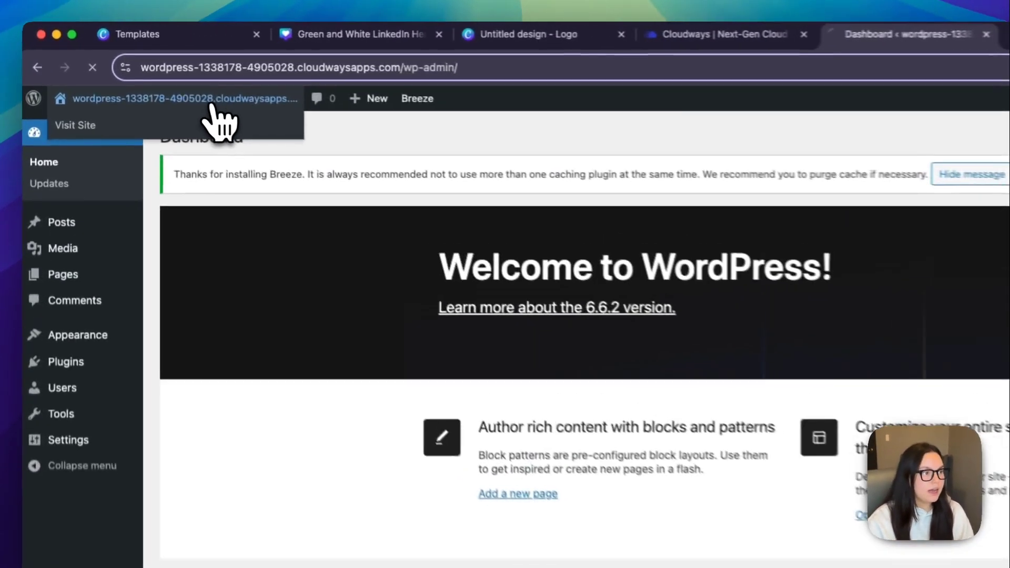
{"action": "left_click", "coordinate": [135, 65]}
{"action": "scroll", "coordinate": [813, 305], "scroll_direction": "down", "scroll_amount": 20}
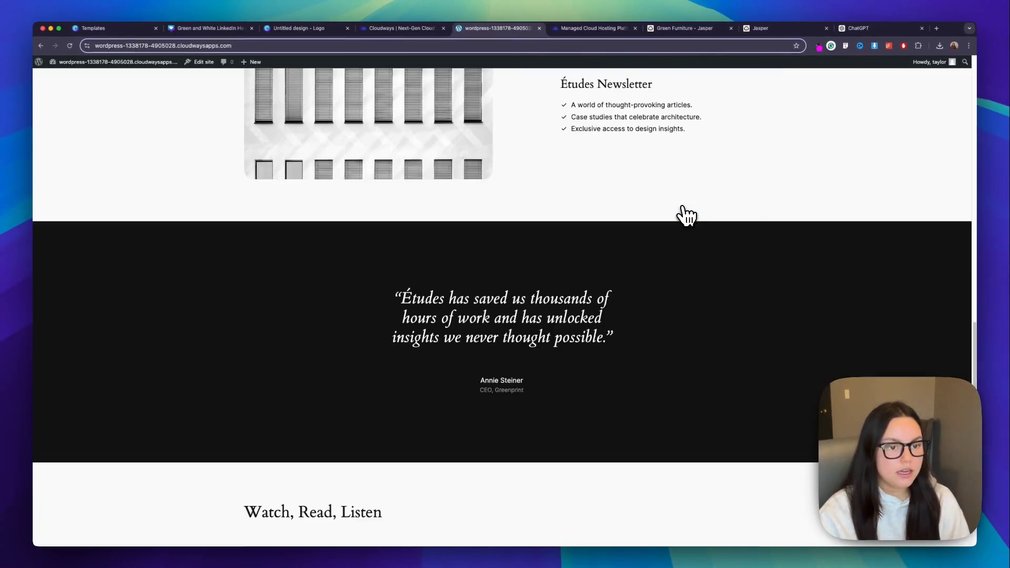
{"action": "scroll", "coordinate": [687, 216], "scroll_direction": "down", "scroll_amount": 8}
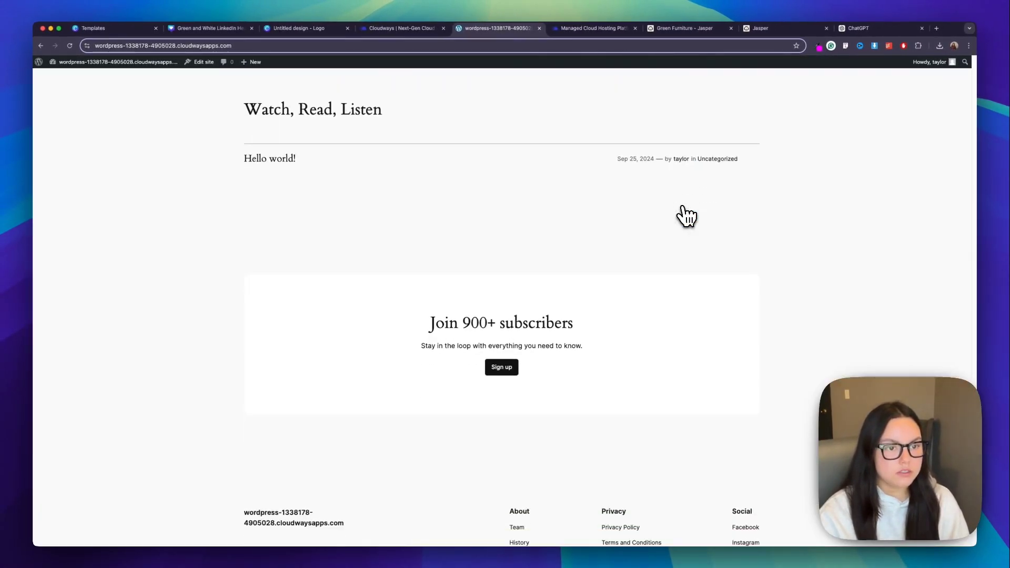
{"action": "scroll", "coordinate": [687, 216], "scroll_direction": "down", "scroll_amount": 2}
{"action": "scroll", "coordinate": [686, 216], "scroll_direction": "up", "scroll_amount": 15}
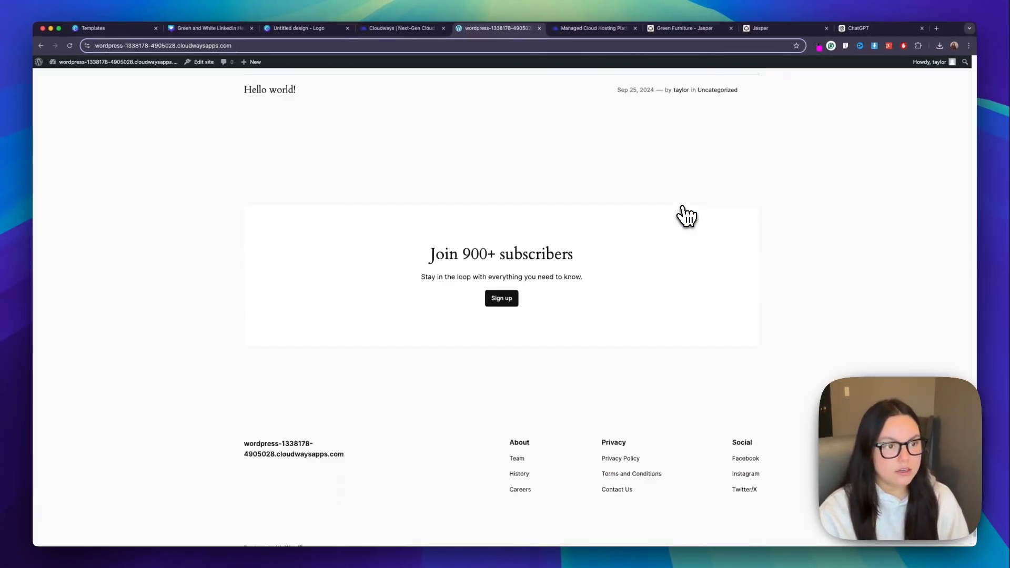
{"action": "scroll", "coordinate": [687, 215], "scroll_direction": "up", "scroll_amount": 3}
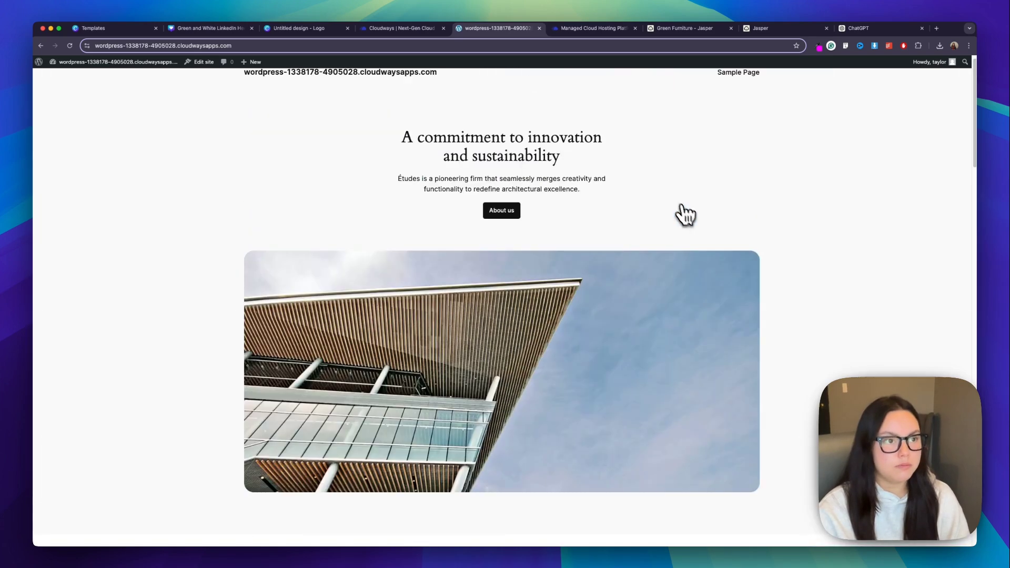
Step: Back in Cloudways, go through Monitoring and Malware Protection to EcoHome's Domain Management
{"action": "left_click", "coordinate": [374, 27]}
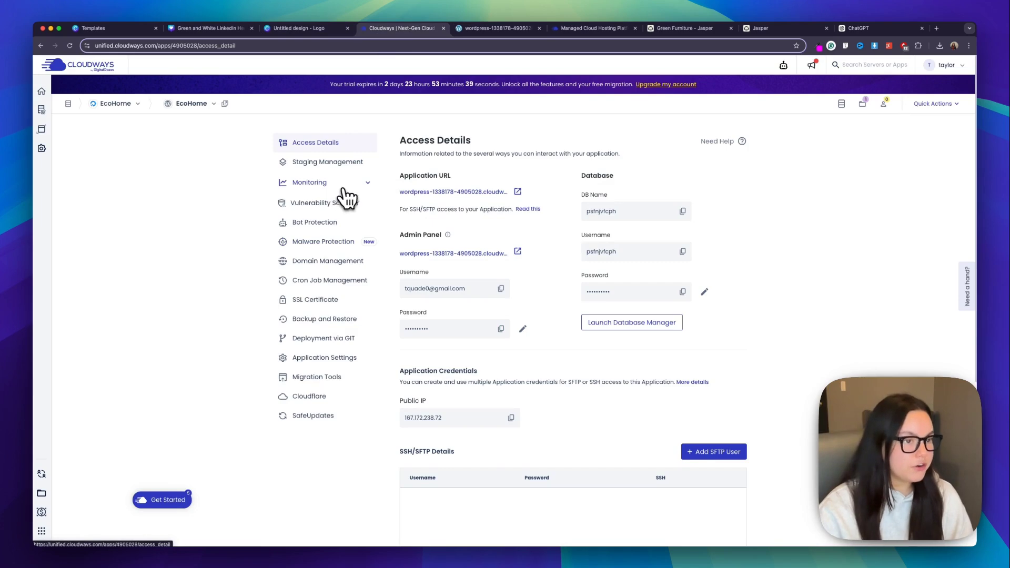
{"action": "left_click", "coordinate": [365, 186]}
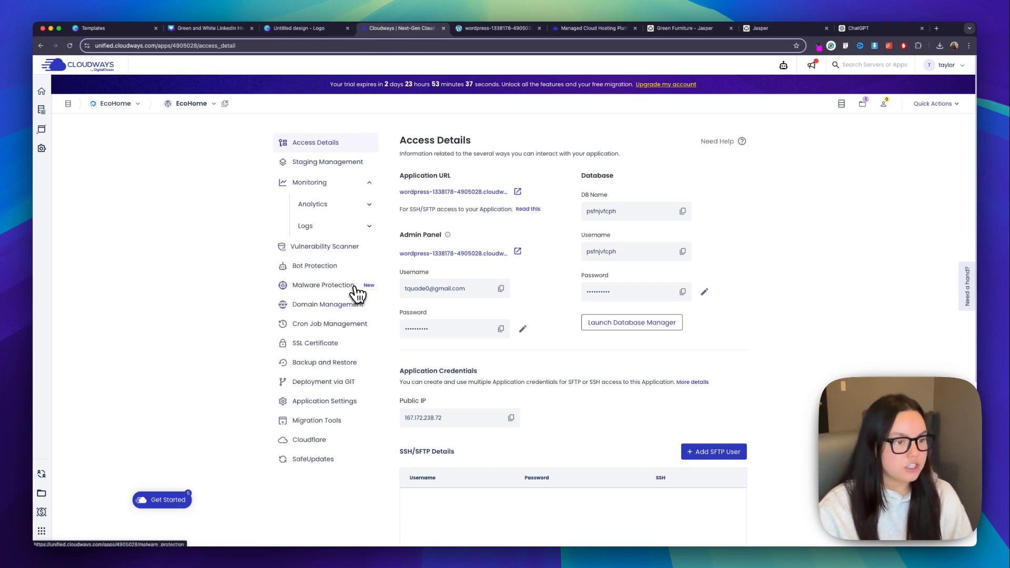
{"action": "left_click", "coordinate": [356, 289]}
{"action": "left_click", "coordinate": [347, 273]}
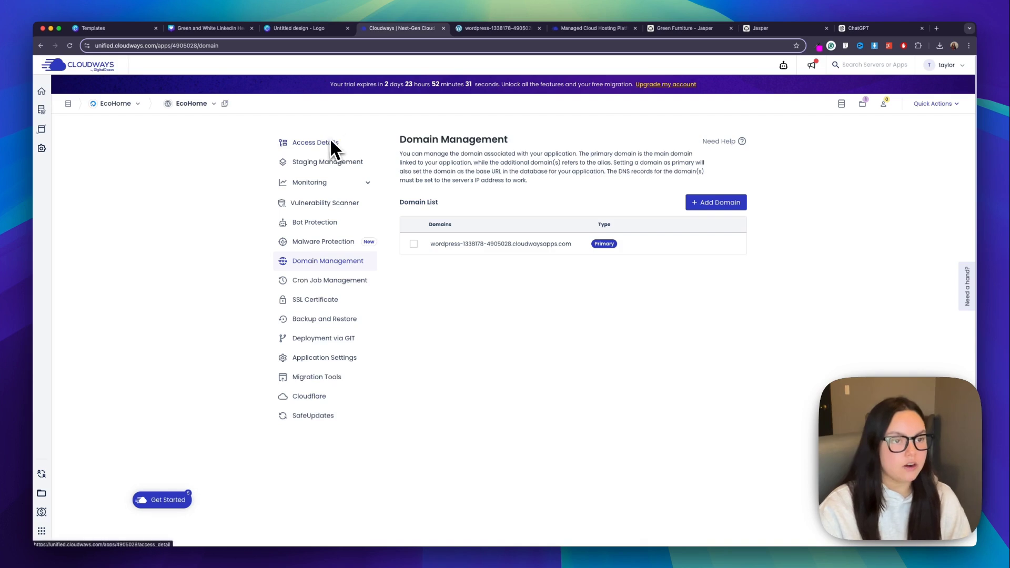
Step: From the live site, enter the site editor via Edit site and dismiss the welcome dialog
{"action": "left_click", "coordinate": [515, 32]}
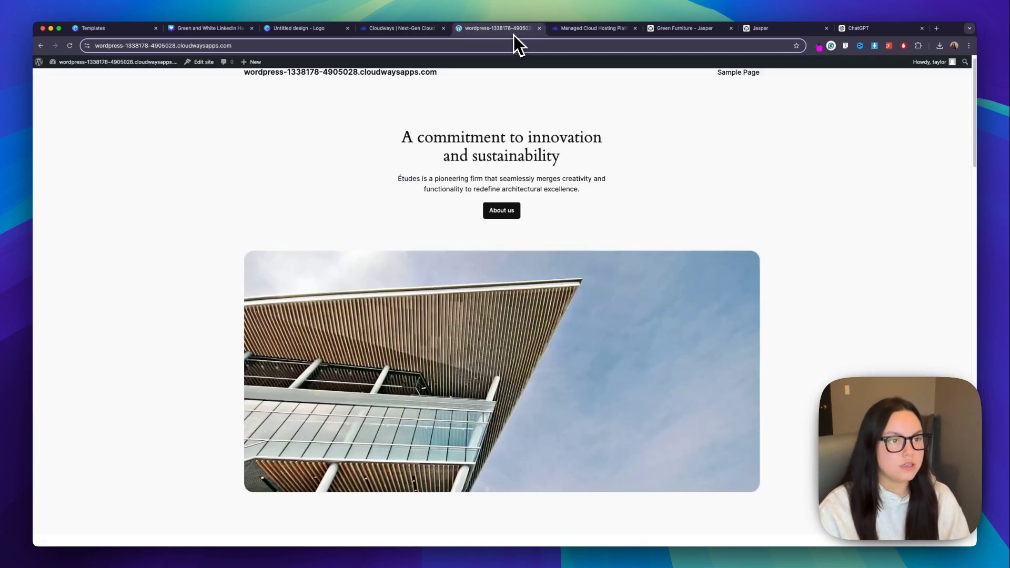
{"action": "scroll", "coordinate": [638, 190], "scroll_direction": "up", "scroll_amount": 1}
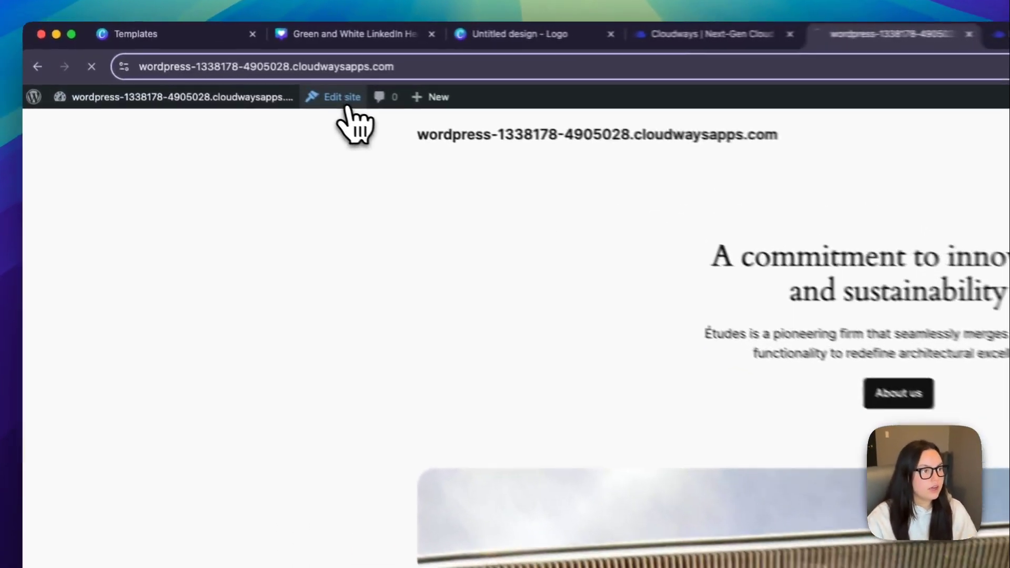
{"action": "left_click", "coordinate": [205, 63]}
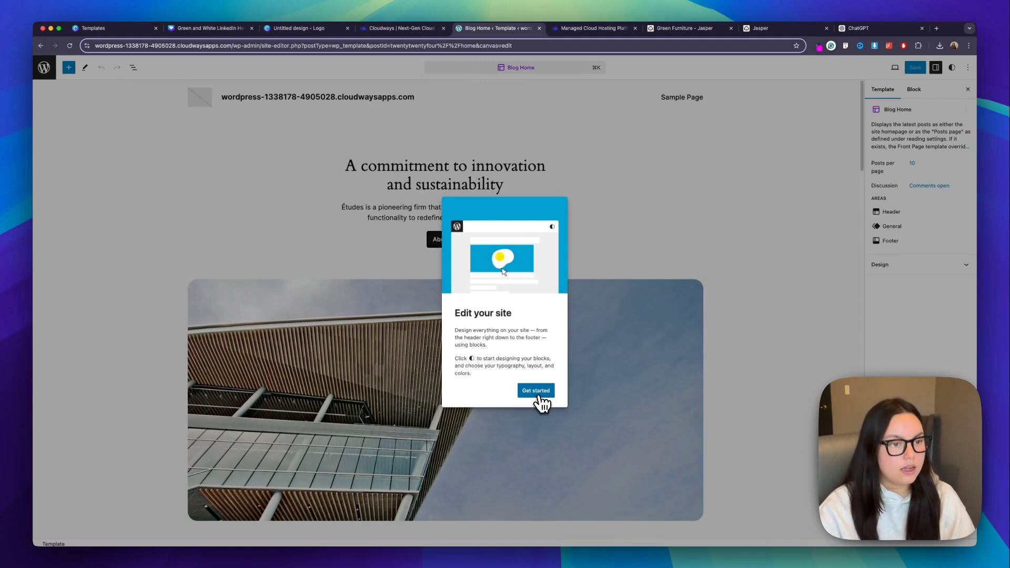
{"action": "left_click", "coordinate": [536, 392]}
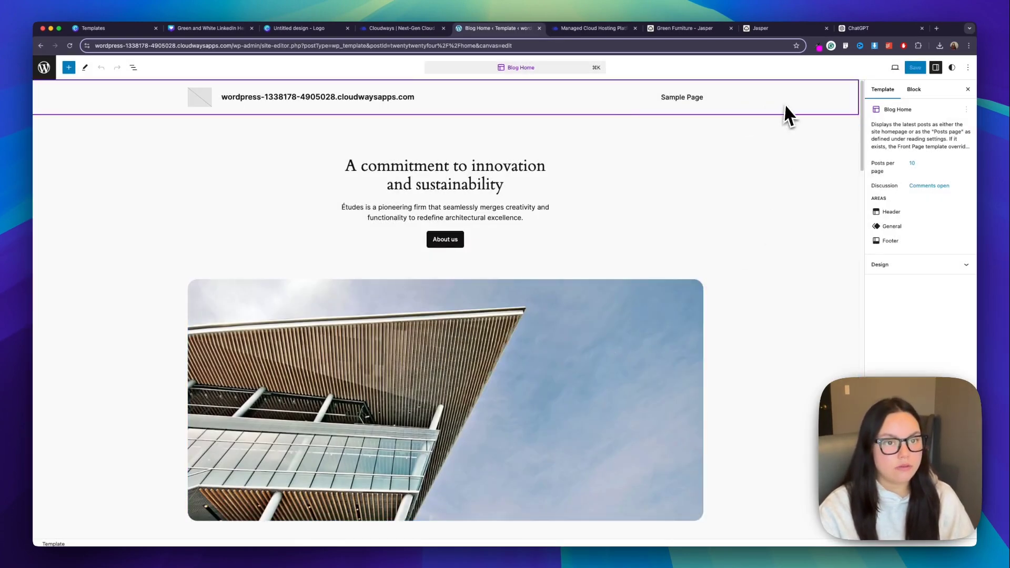
Step: Upload the circular plant image to the Media Library and set it as the header's Site Logo
{"action": "left_click", "coordinate": [202, 98]}
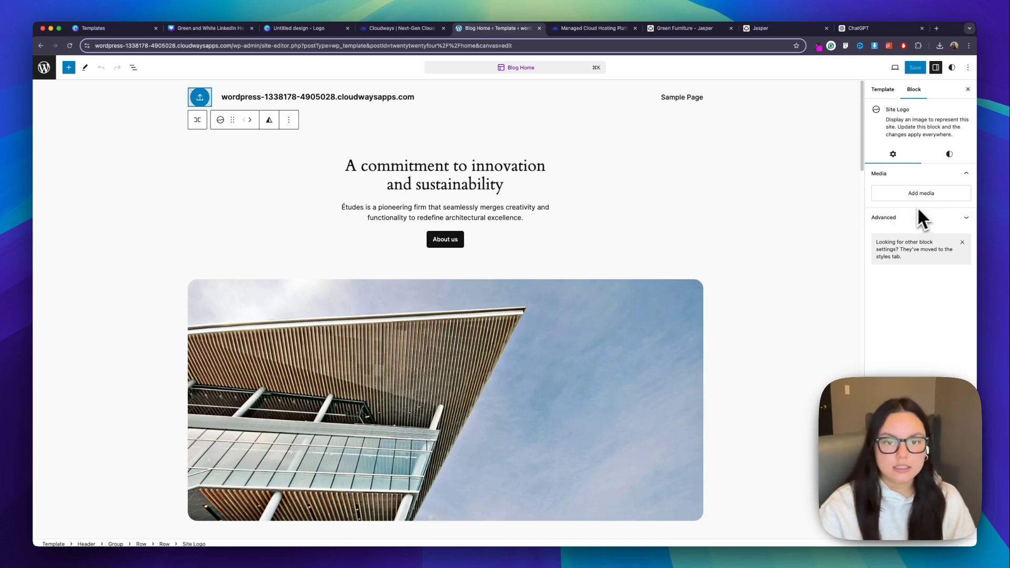
{"action": "left_click", "coordinate": [918, 195]}
{"action": "left_click_drag", "start_coordinate": [936, 203], "coordinate": [496, 248]}
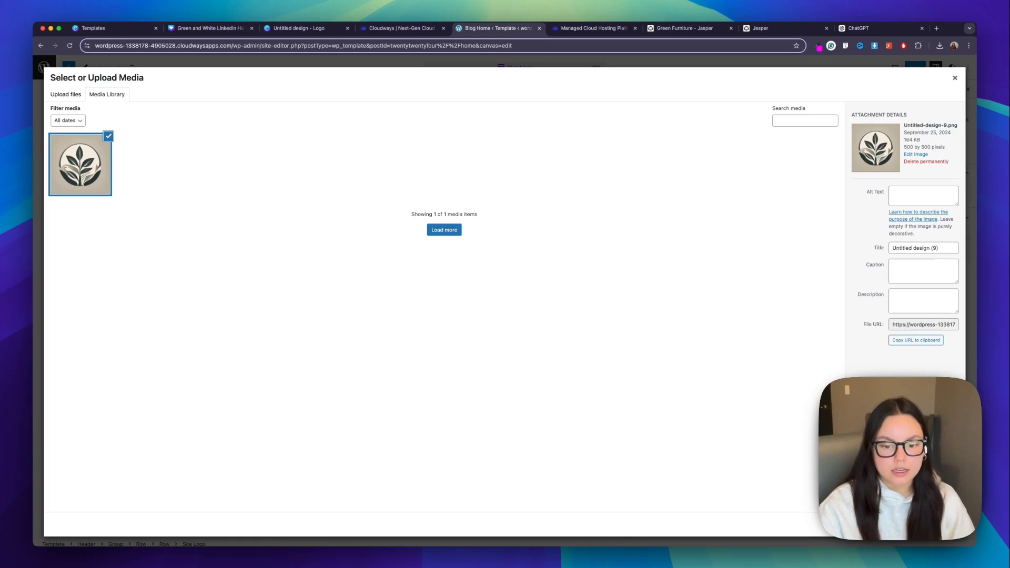
{"action": "left_click", "coordinate": [942, 524]}
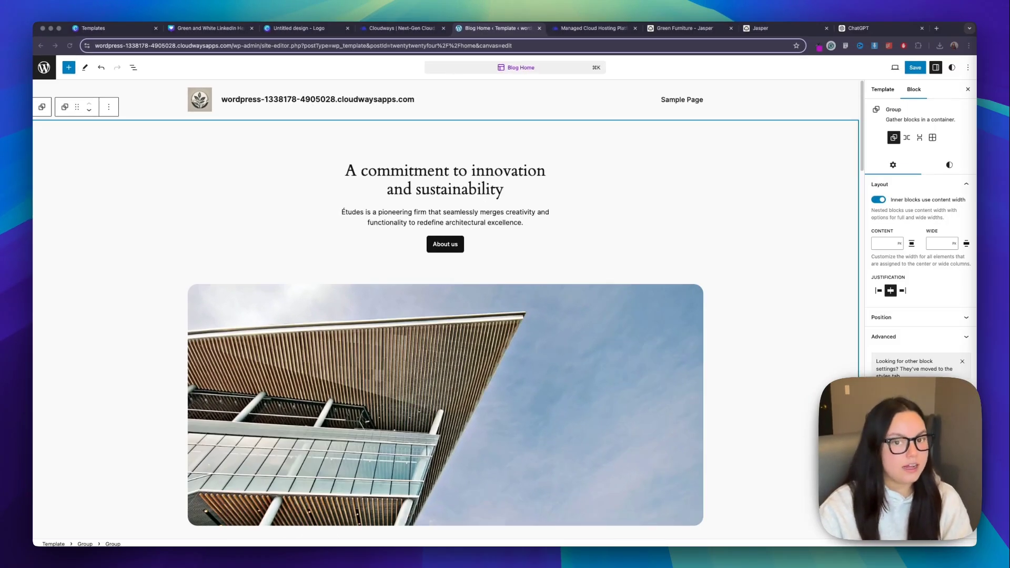
Step: Replace the default hero heading text with 'Sustainable Style for the Modern Home'
{"action": "double_click", "coordinate": [368, 172]}
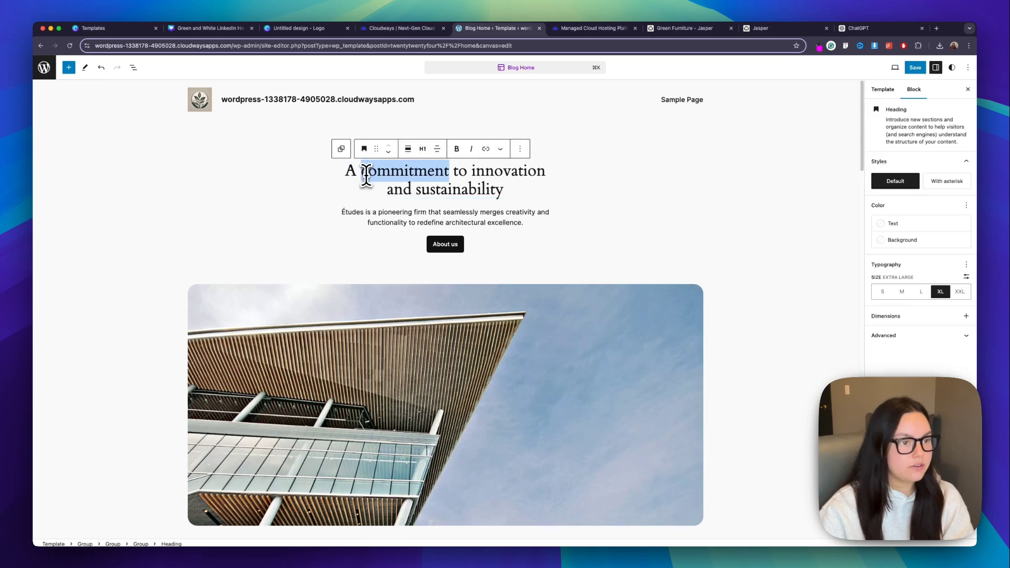
{"action": "left_click_drag", "start_coordinate": [344, 170], "coordinate": [509, 191]}
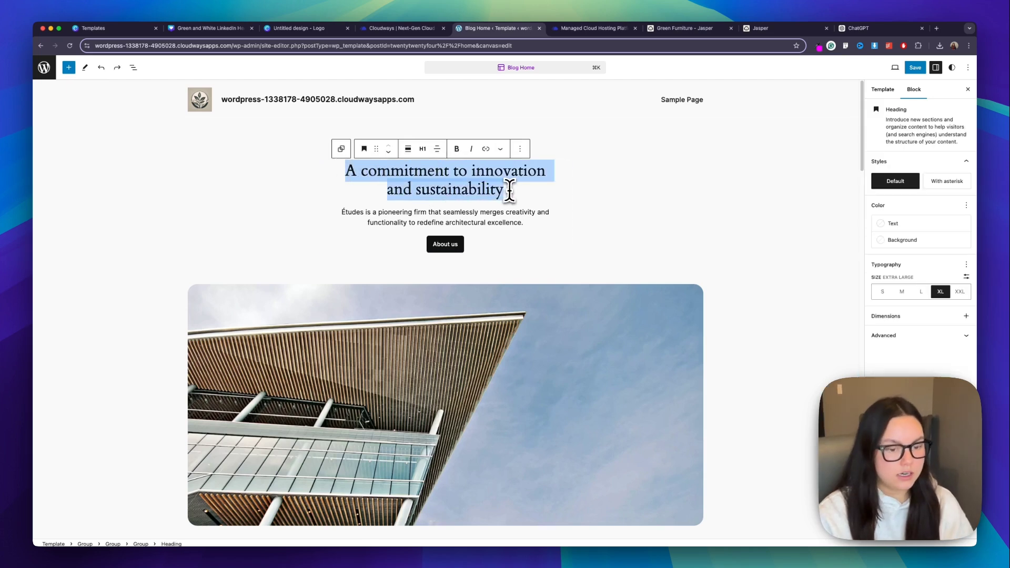
{"action": "type", "text": "Sustainable Style for the Modern Home"}
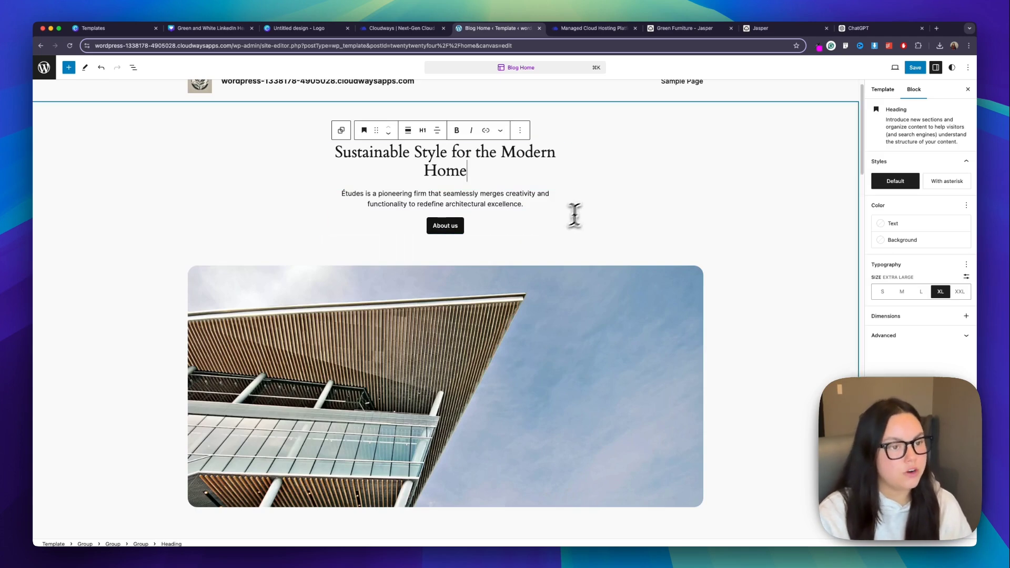
{"action": "scroll", "coordinate": [578, 213], "scroll_direction": "down", "scroll_amount": 1}
{"action": "scroll", "coordinate": [726, 252], "scroll_direction": "up", "scroll_amount": 2}
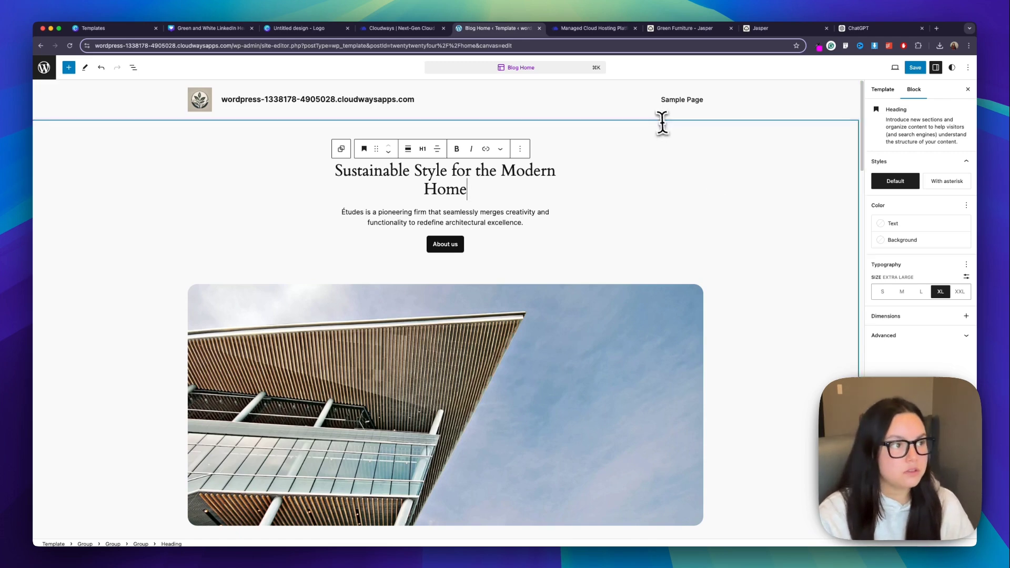
Step: Create an embed for the FLASH SALE LinkedIn header banner in Canva and copy its HTML code
{"action": "left_click", "coordinate": [208, 29]}
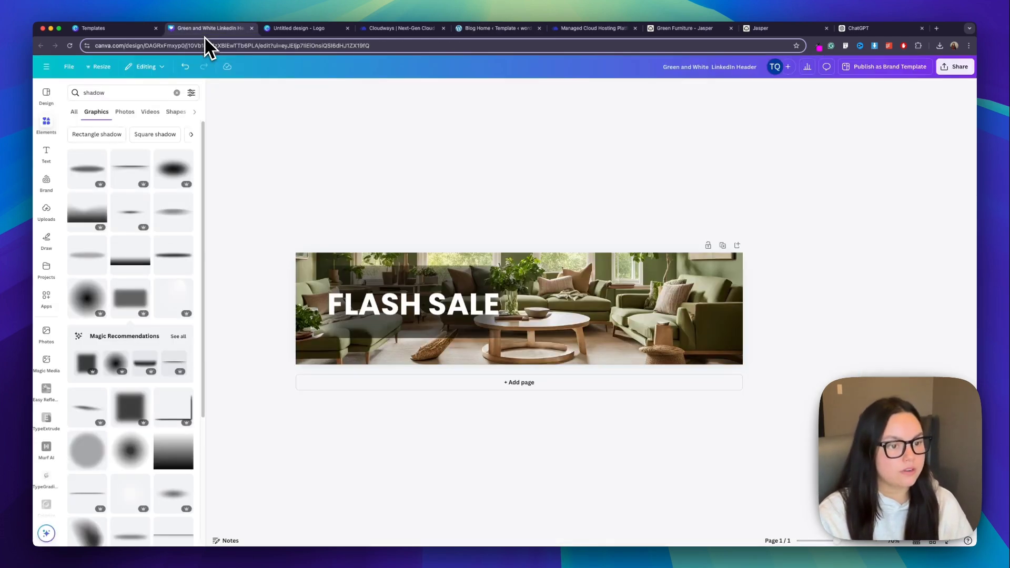
{"action": "left_click", "coordinate": [954, 67]}
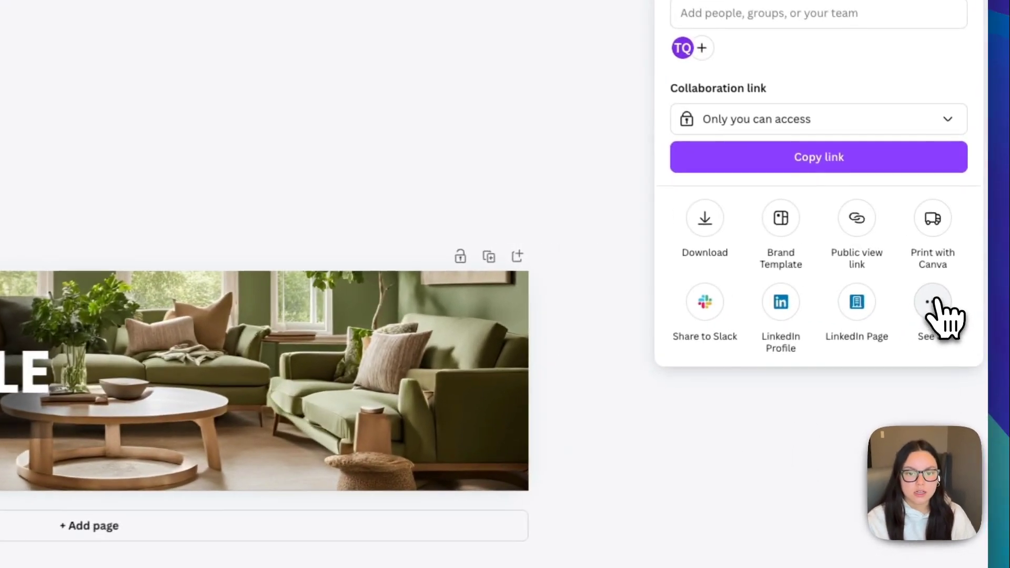
{"action": "left_click", "coordinate": [937, 316]}
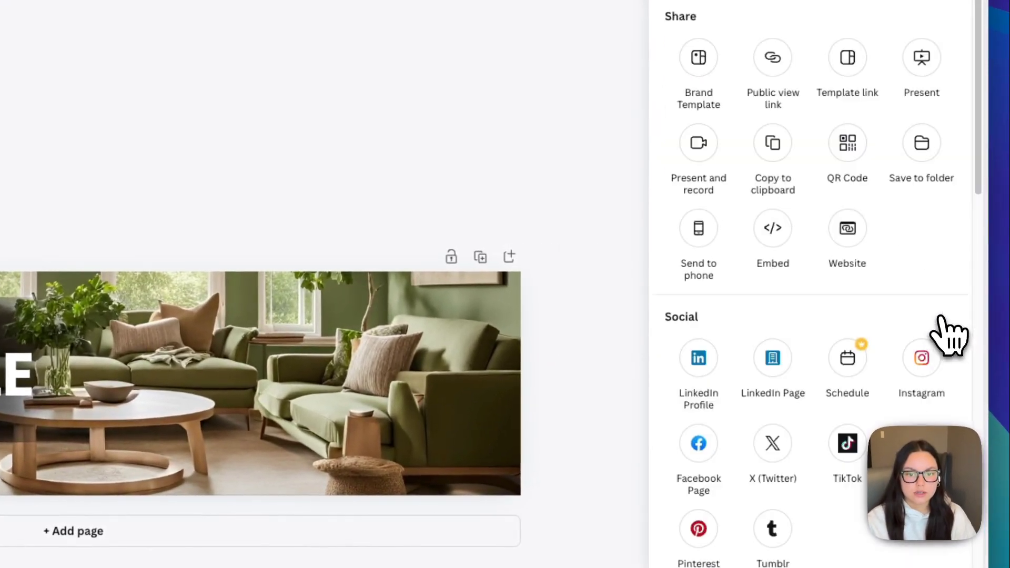
{"action": "left_click", "coordinate": [779, 232]}
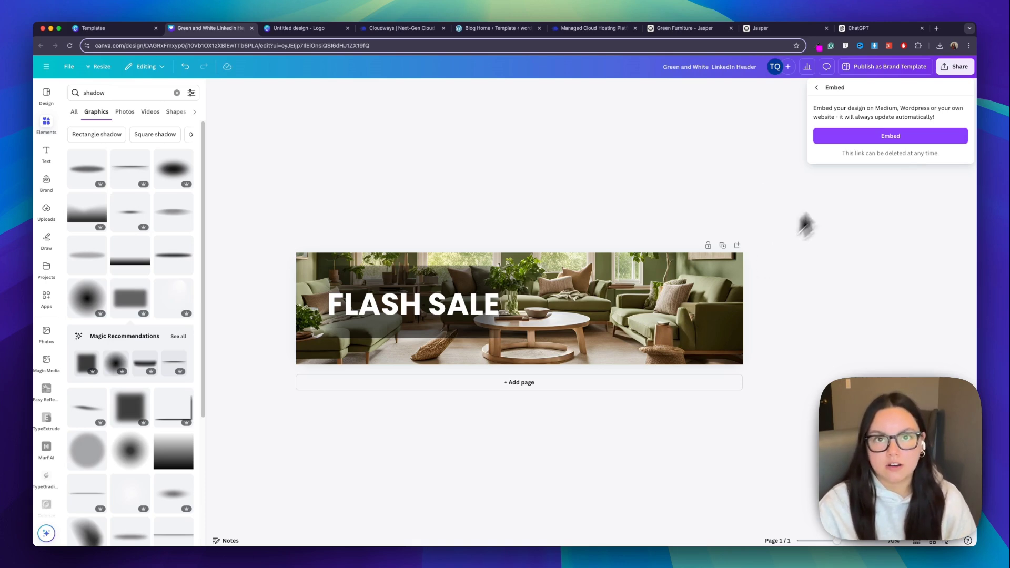
{"action": "left_click", "coordinate": [905, 136]}
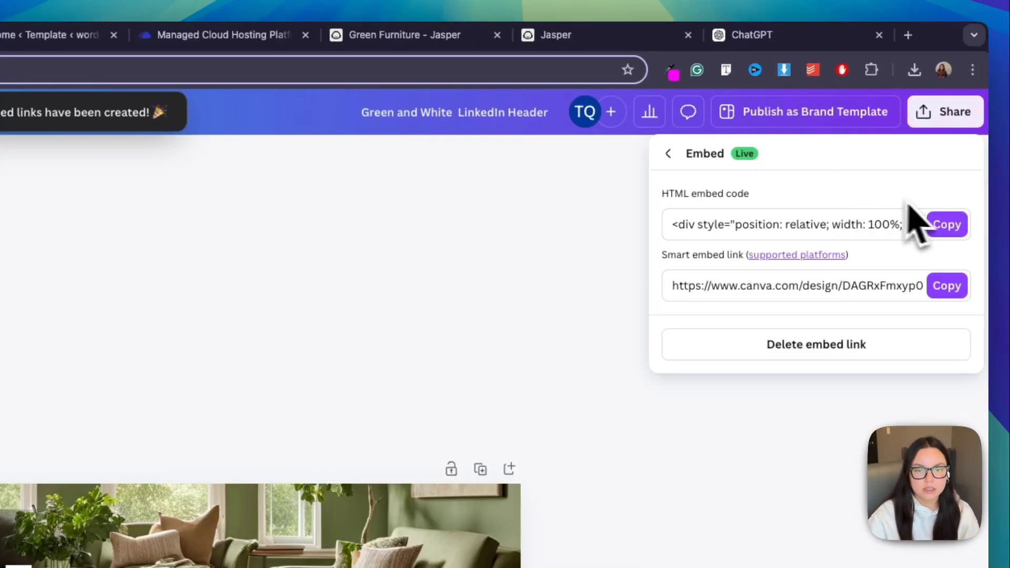
{"action": "left_click", "coordinate": [947, 225]}
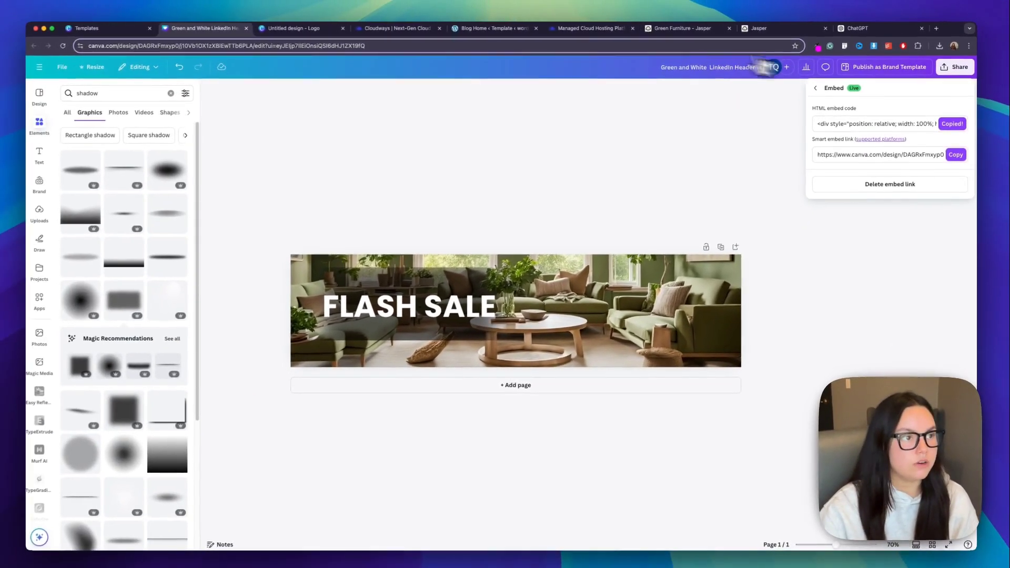
Step: Insert a Custom HTML block below the services section of the Blog Home template
{"action": "left_click", "coordinate": [497, 29]}
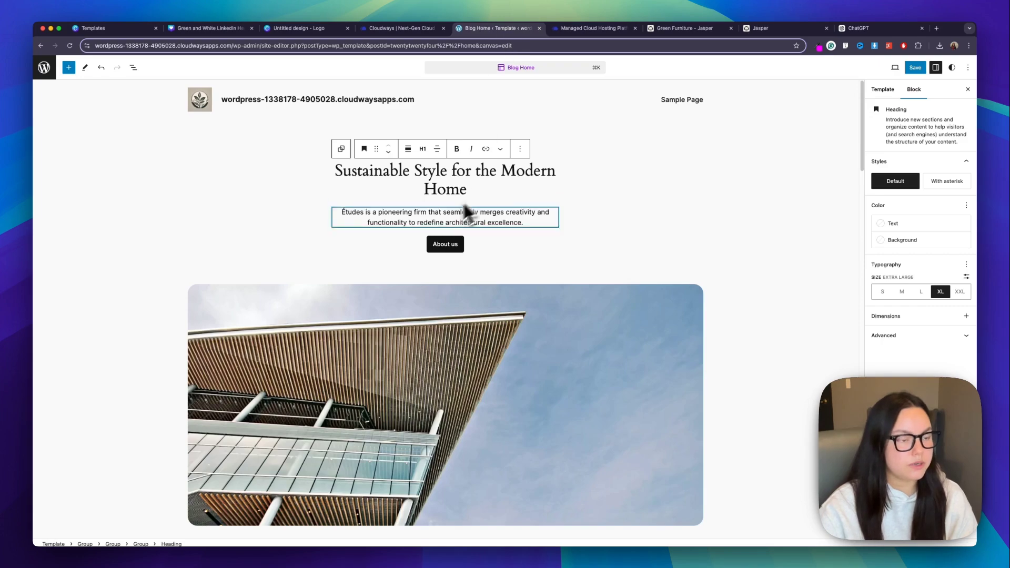
{"action": "scroll", "coordinate": [415, 206], "scroll_direction": "down", "scroll_amount": 5}
{"action": "left_click", "coordinate": [69, 68]}
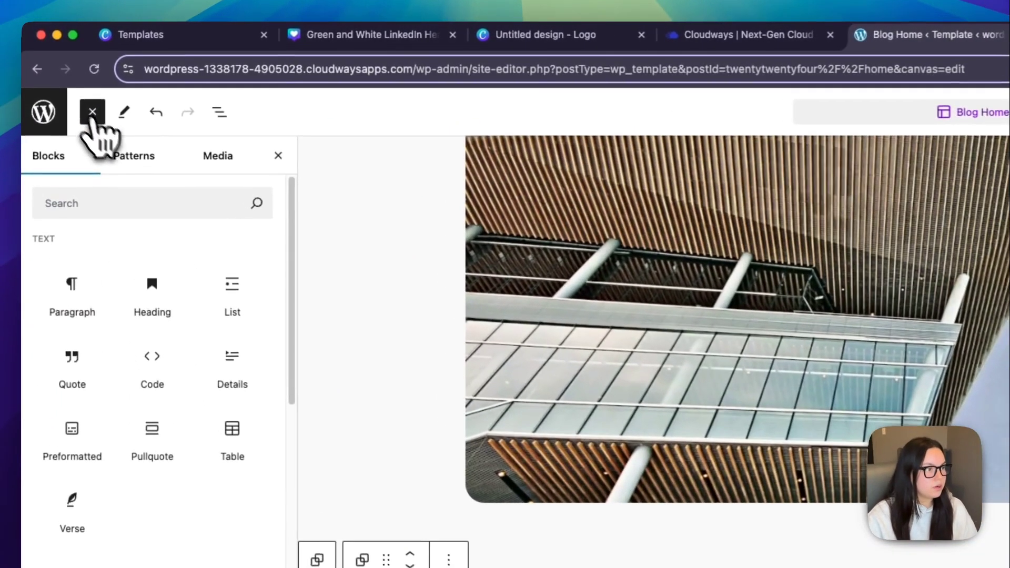
{"action": "type", "text": "html"}
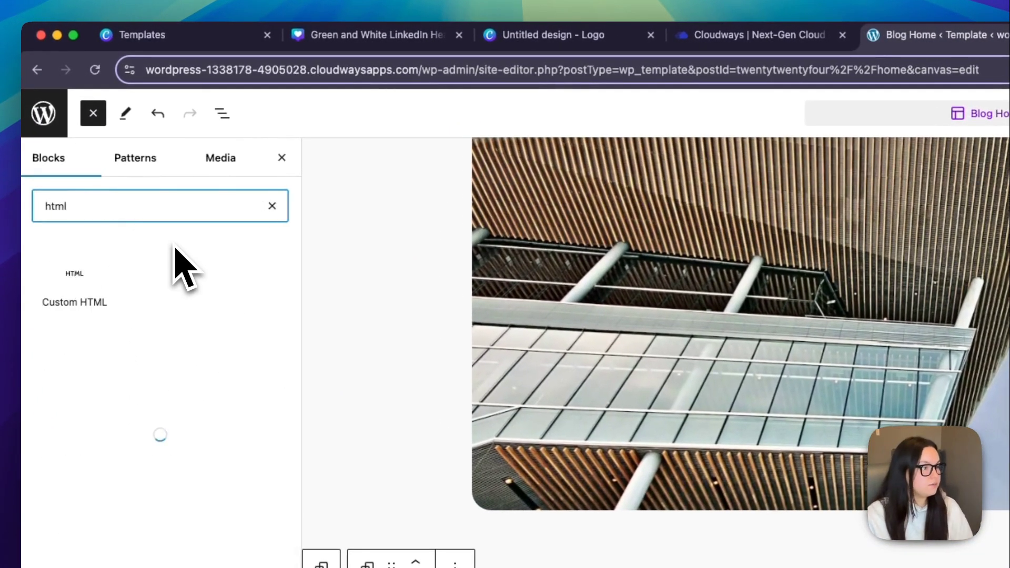
{"action": "left_click", "coordinate": [55, 276]}
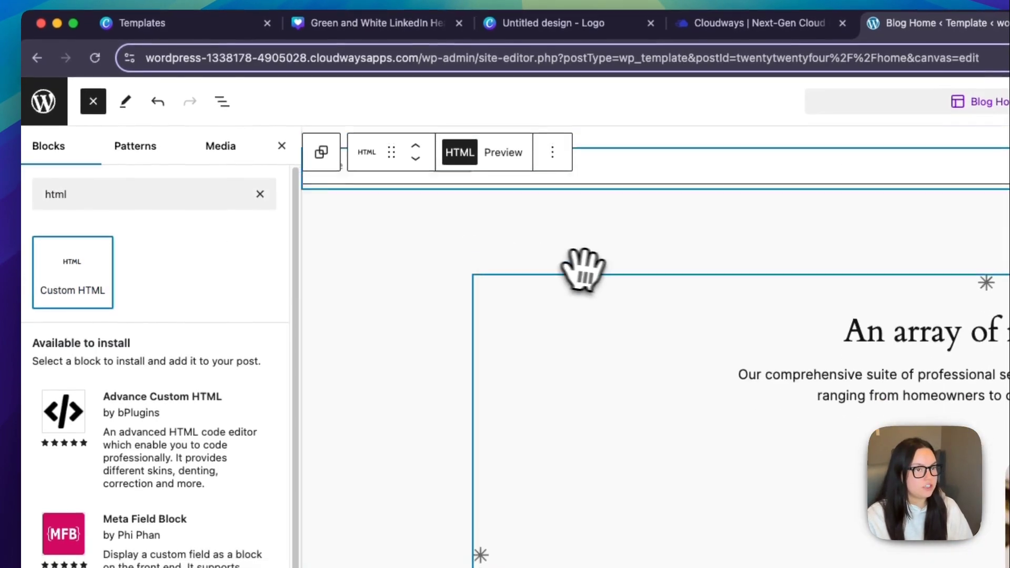
Step: Paste the Canva FLASH SALE embed code into the new Custom HTML block
{"action": "scroll", "coordinate": [584, 294], "scroll_direction": "up", "scroll_amount": 3}
{"action": "left_click", "coordinate": [380, 352]}
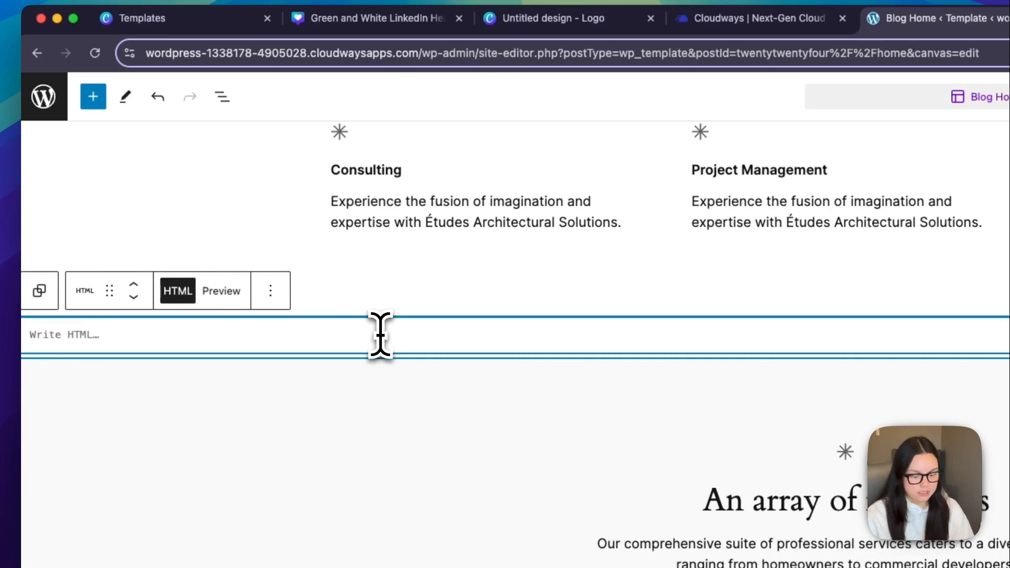
{"action": "key", "text": "super+v"}
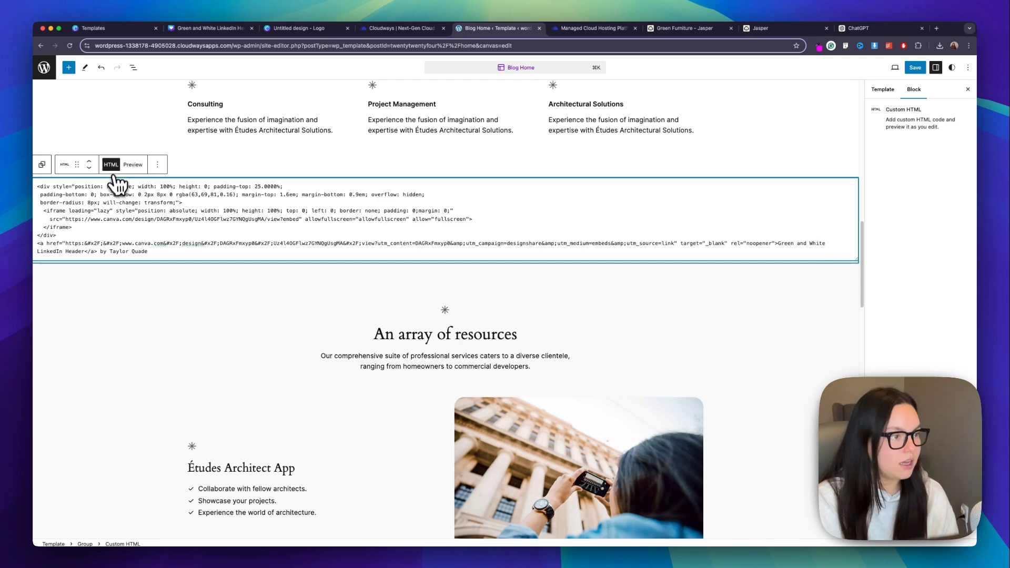
Step: Delete the embed's credit link text and move the FLASH SALE banner up twice, under the header
{"action": "left_click", "coordinate": [133, 164]}
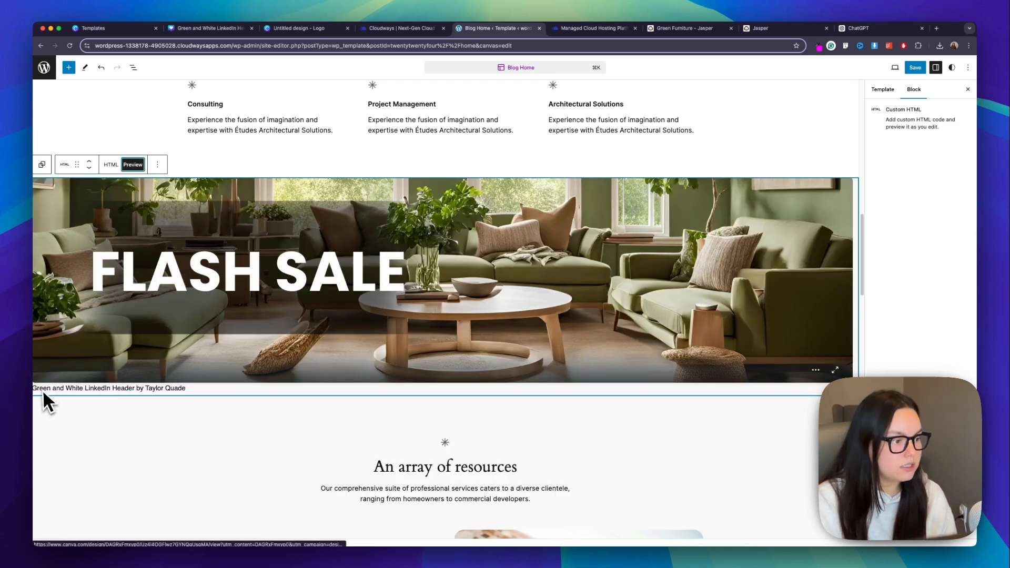
{"action": "left_click", "coordinate": [111, 164]}
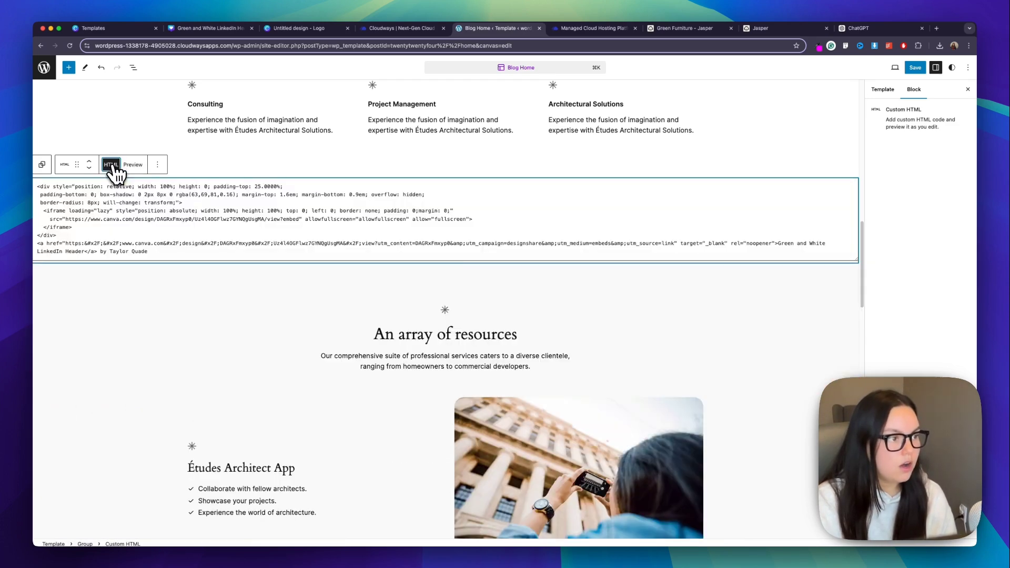
{"action": "left_click_drag", "start_coordinate": [778, 243], "coordinate": [788, 253]}
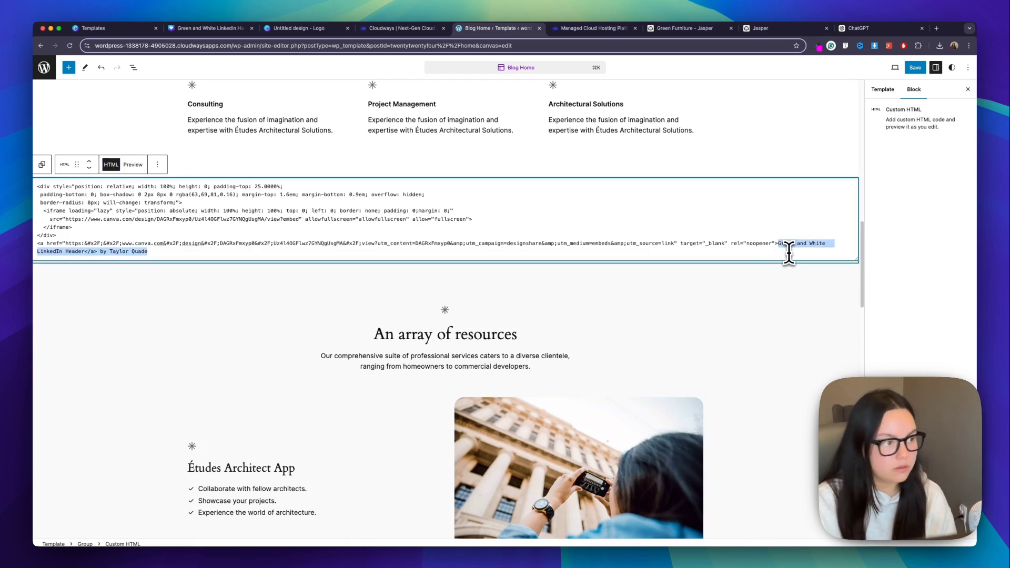
{"action": "left_click", "coordinate": [133, 165]}
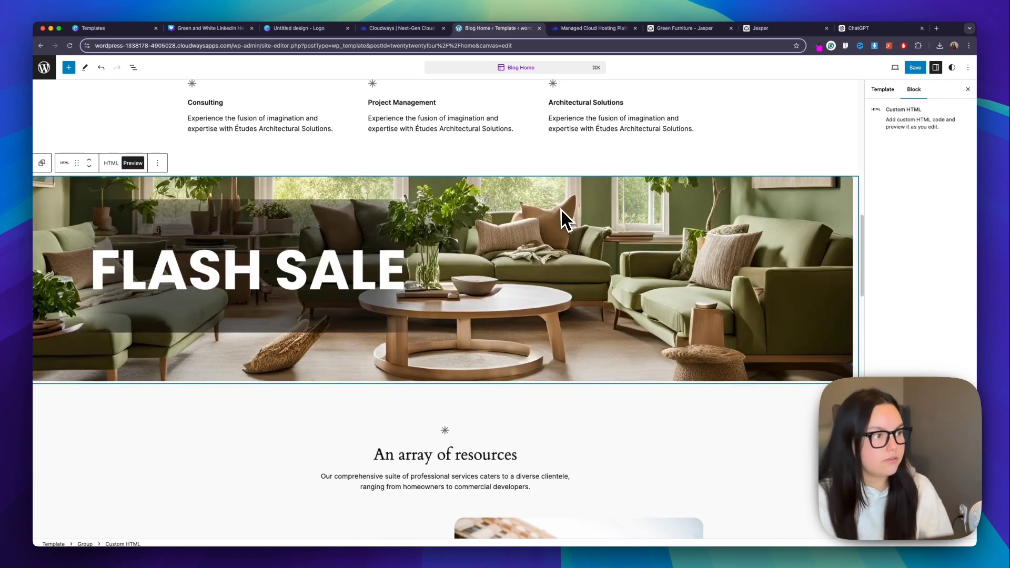
{"action": "left_click", "coordinate": [88, 159]}
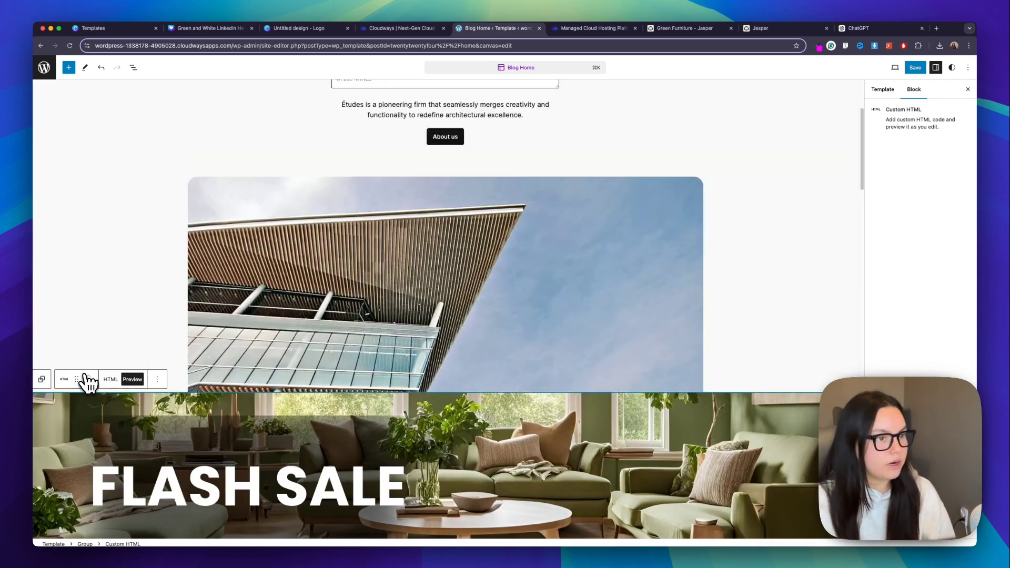
{"action": "left_click", "coordinate": [84, 384]}
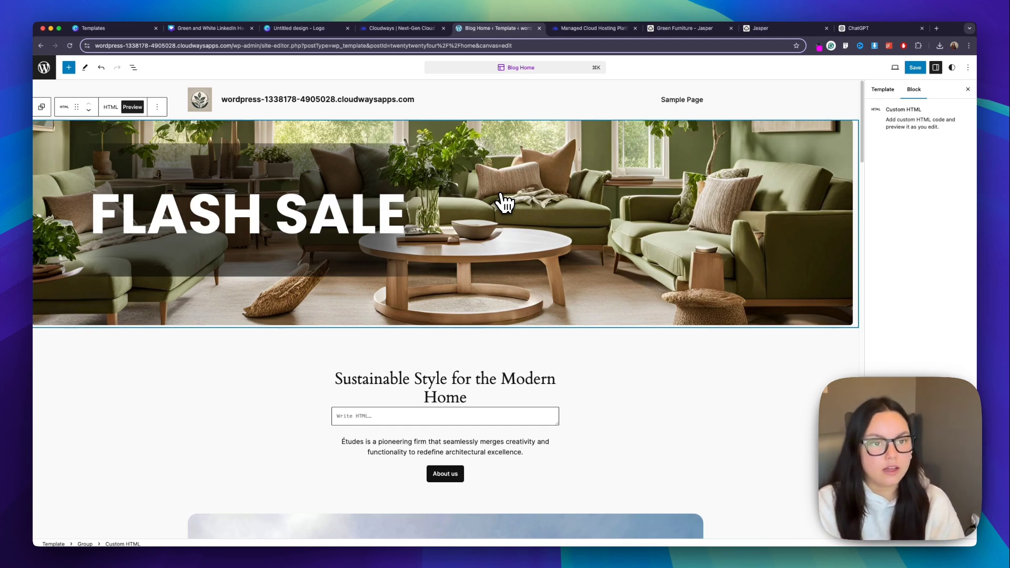
Step: Save all three site changes and open the live site in a new tab
{"action": "left_click", "coordinate": [915, 67]}
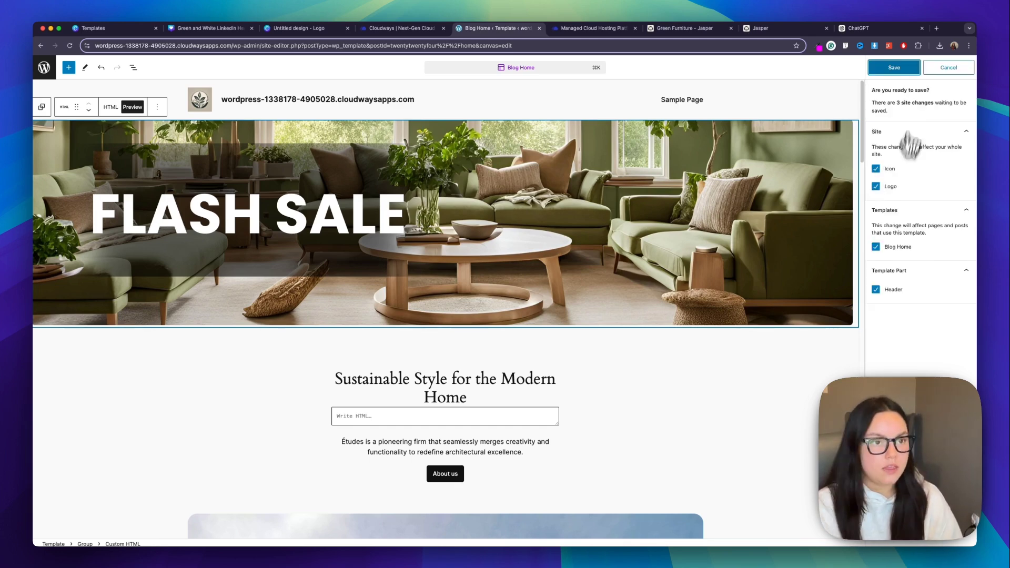
{"action": "left_click", "coordinate": [901, 66]}
{"action": "left_click", "coordinate": [895, 67]}
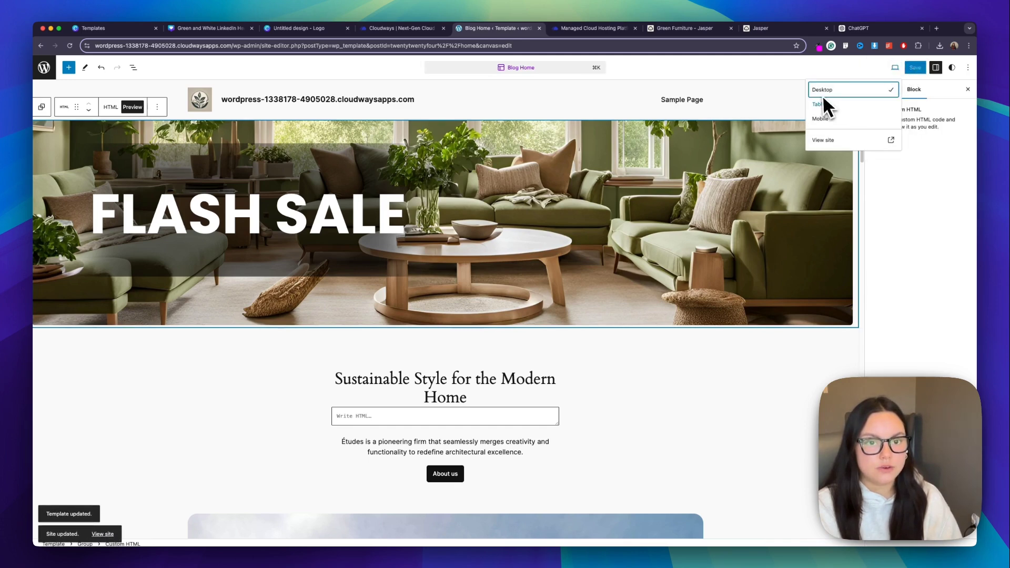
{"action": "left_click", "coordinate": [873, 142]}
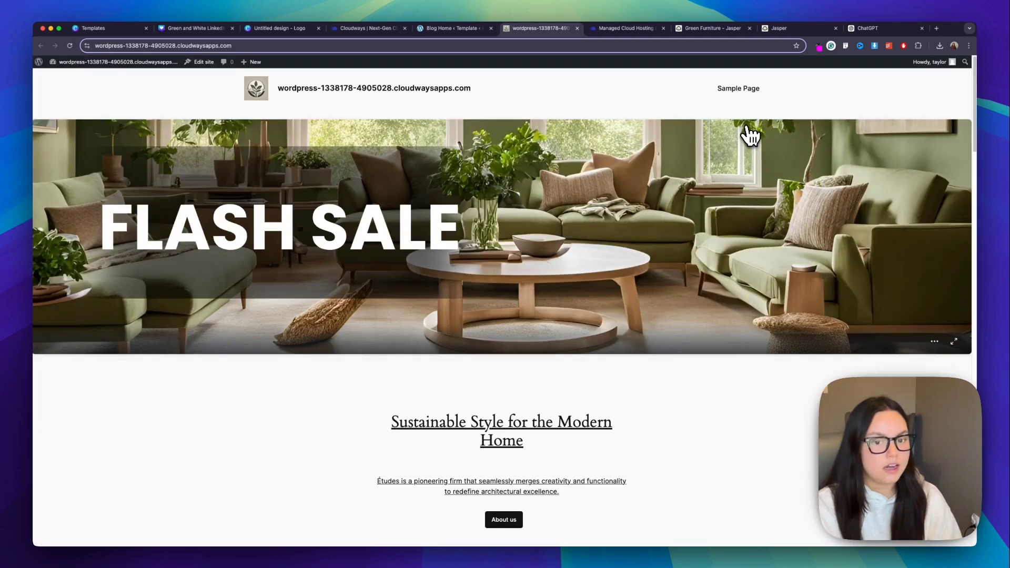
Step: Check the FLASH SALE banner on the live site, then go to the Cloudways homepage
{"action": "scroll", "coordinate": [763, 150], "scroll_direction": "down", "scroll_amount": 1}
{"action": "scroll", "coordinate": [789, 171], "scroll_direction": "up", "scroll_amount": 1}
{"action": "scroll", "coordinate": [800, 175], "scroll_direction": "down", "scroll_amount": 5}
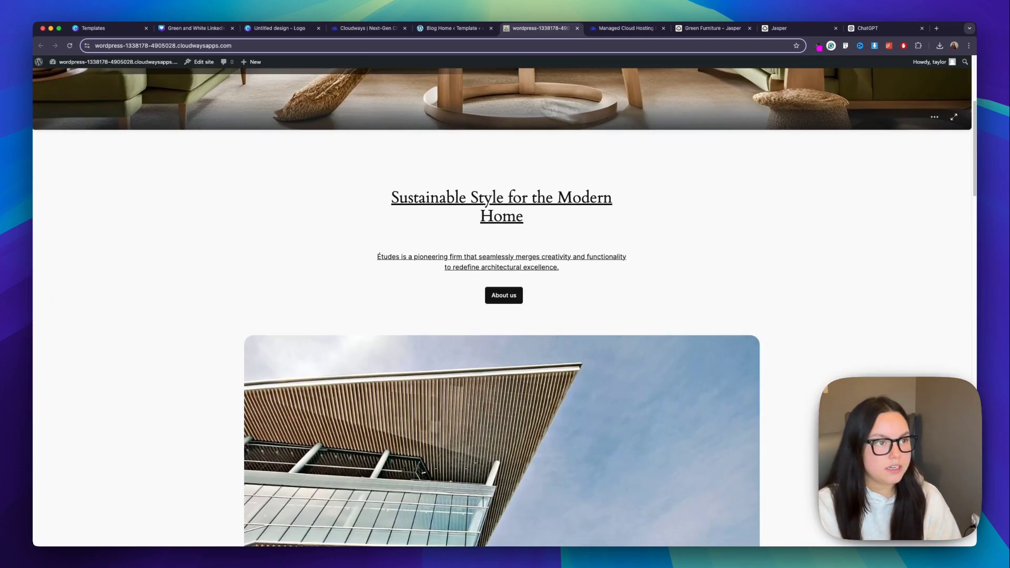
{"action": "left_click", "coordinate": [635, 28]}
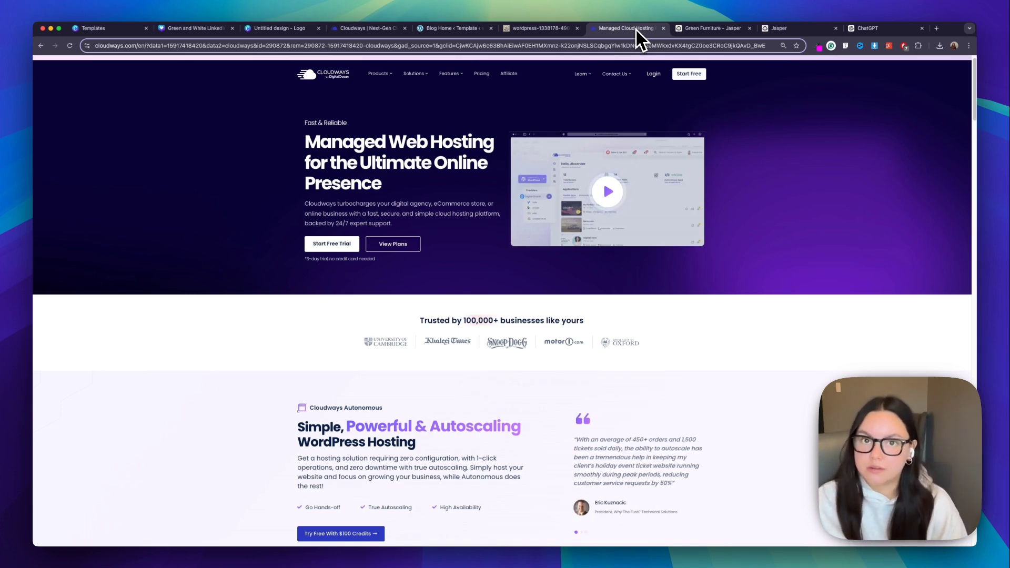
Step: Switch back to the wordpress-1338178 live site tab showing the FLASH SALE banner
{"action": "left_click", "coordinate": [547, 30]}
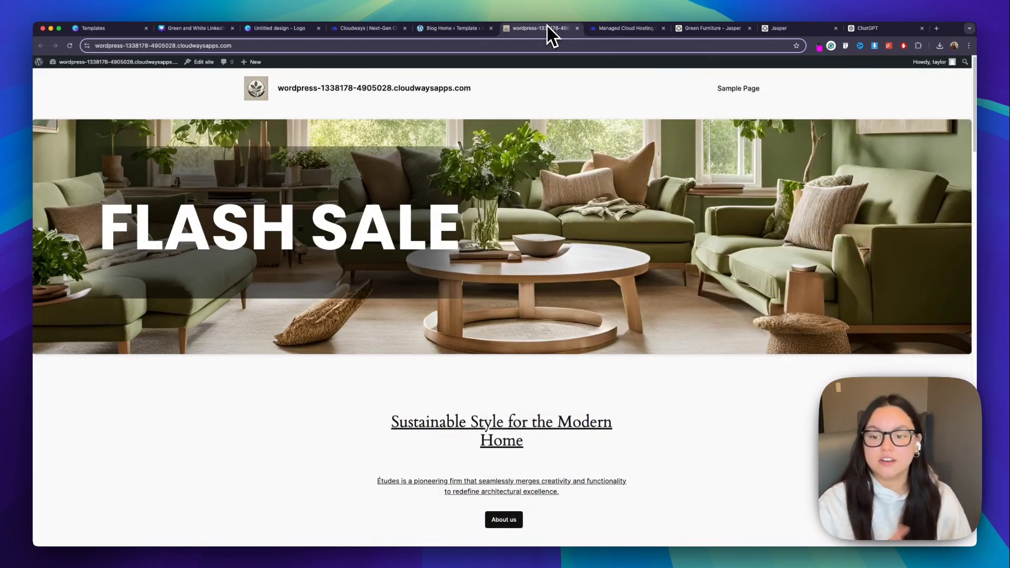